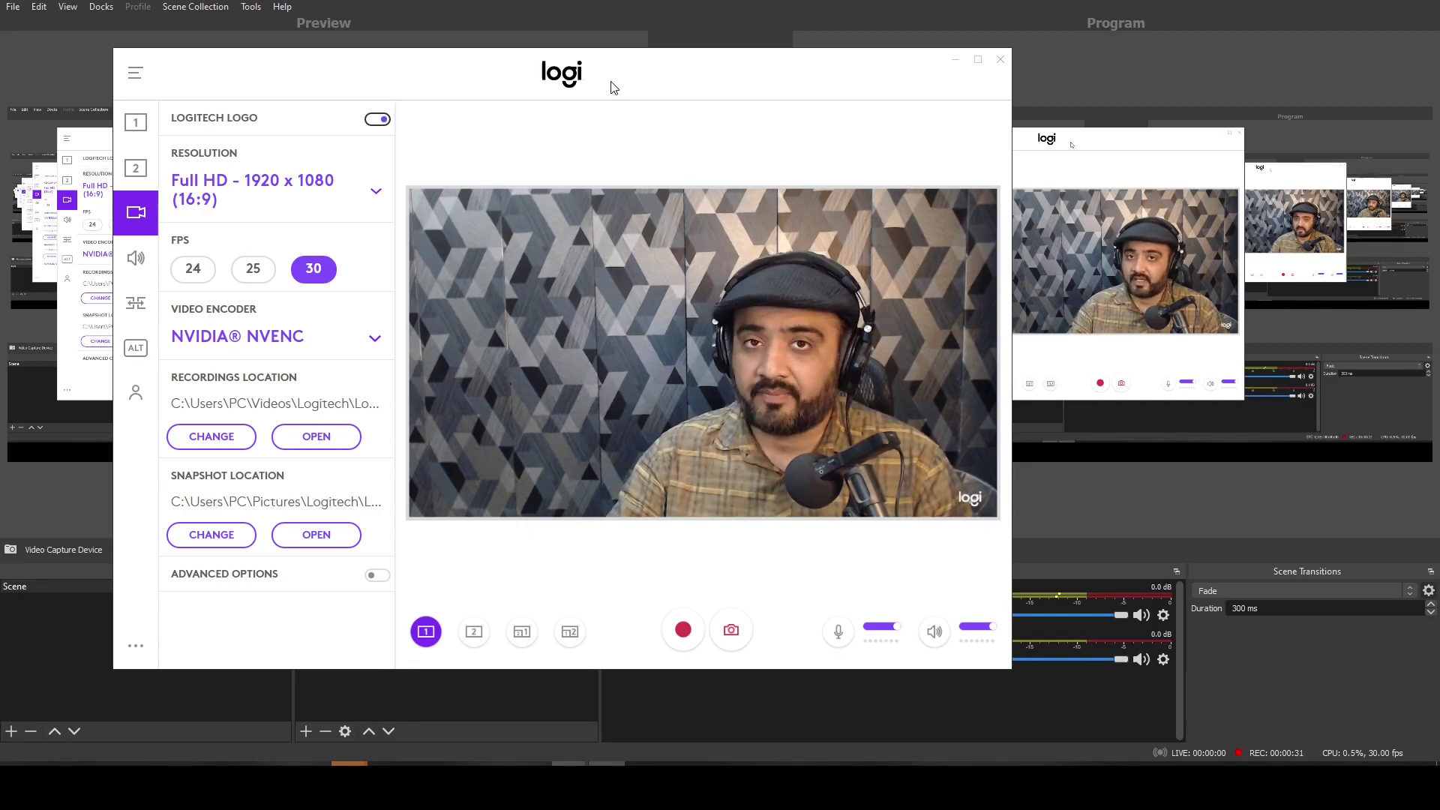
drag(526, 90, 504, 87)
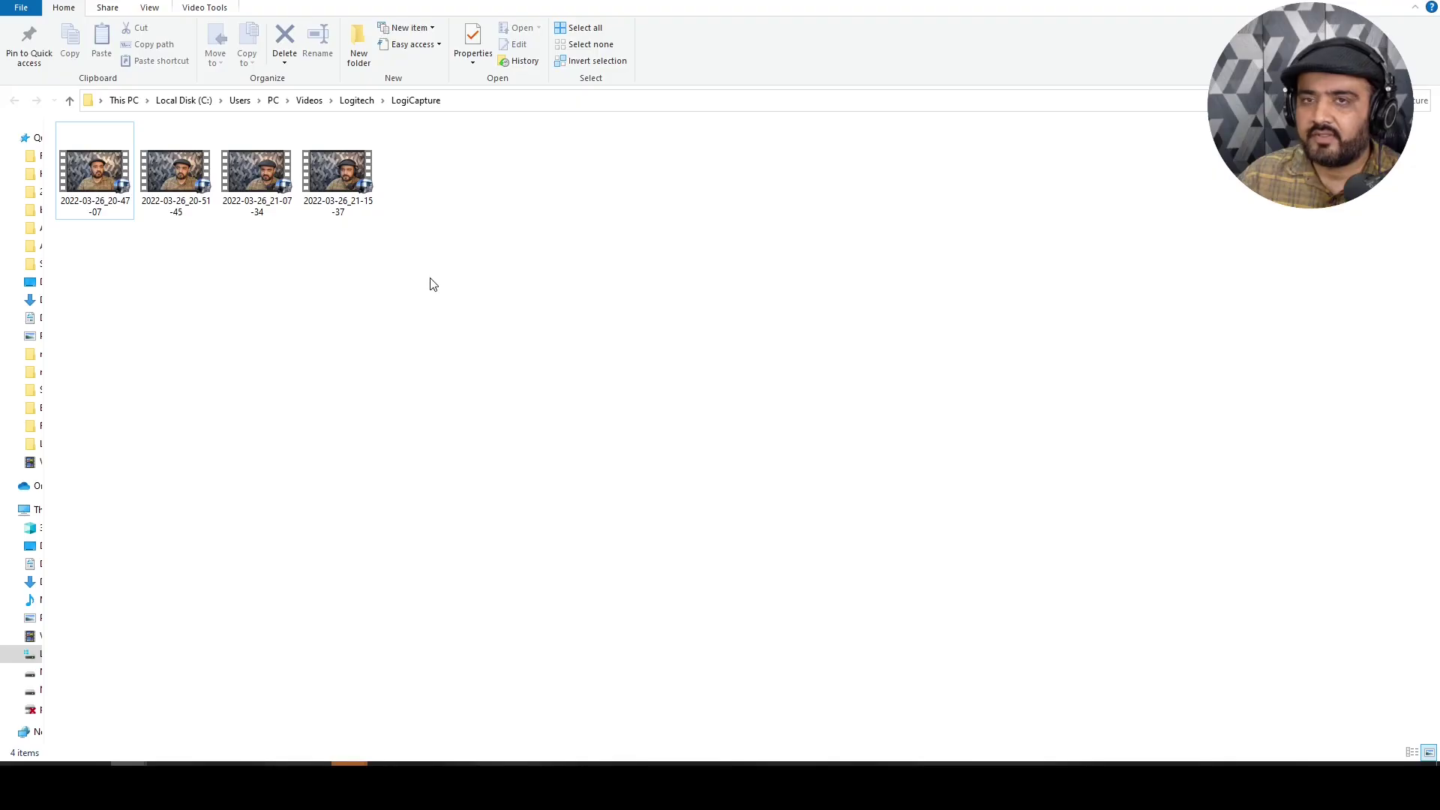
drag(433, 284, 60, 116)
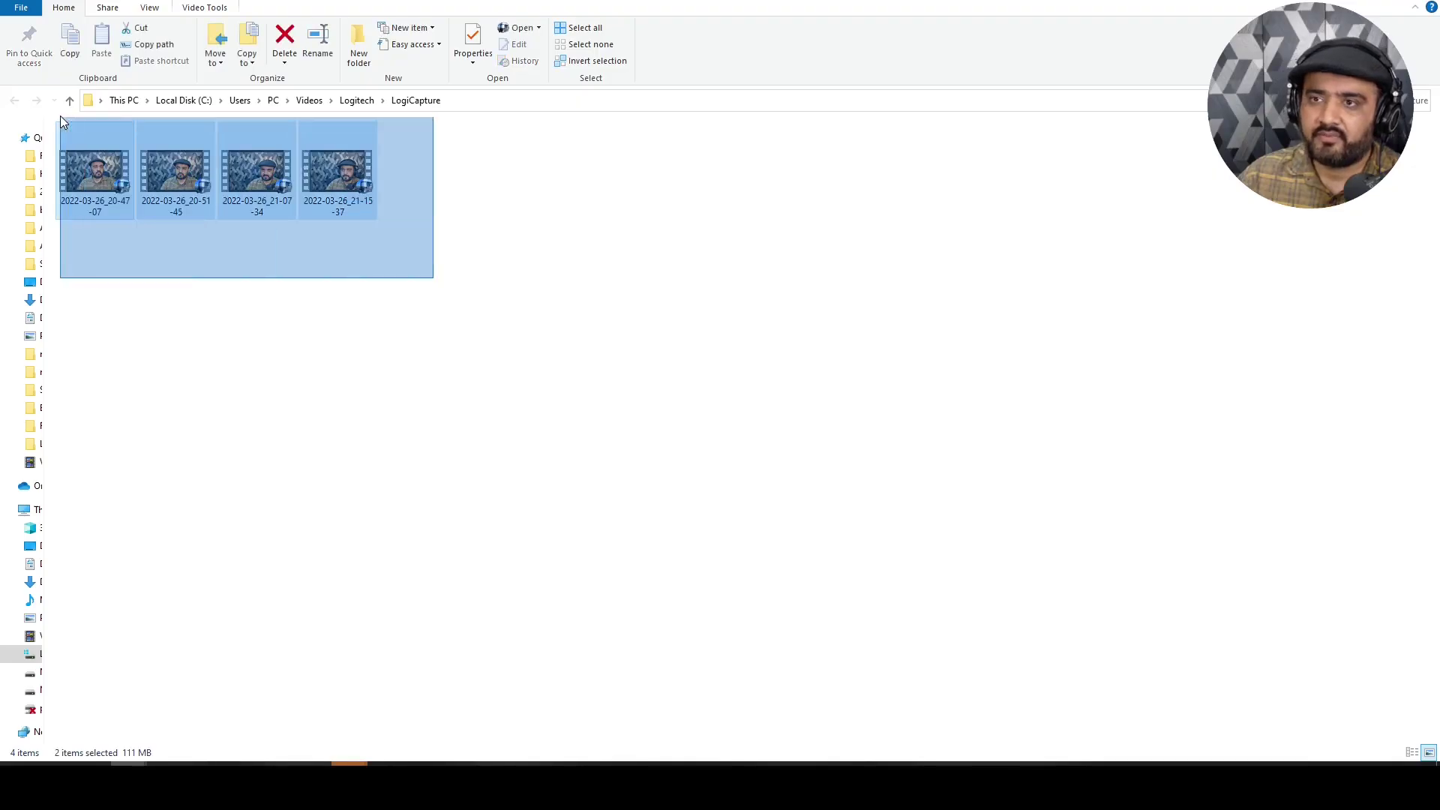
click(315, 379)
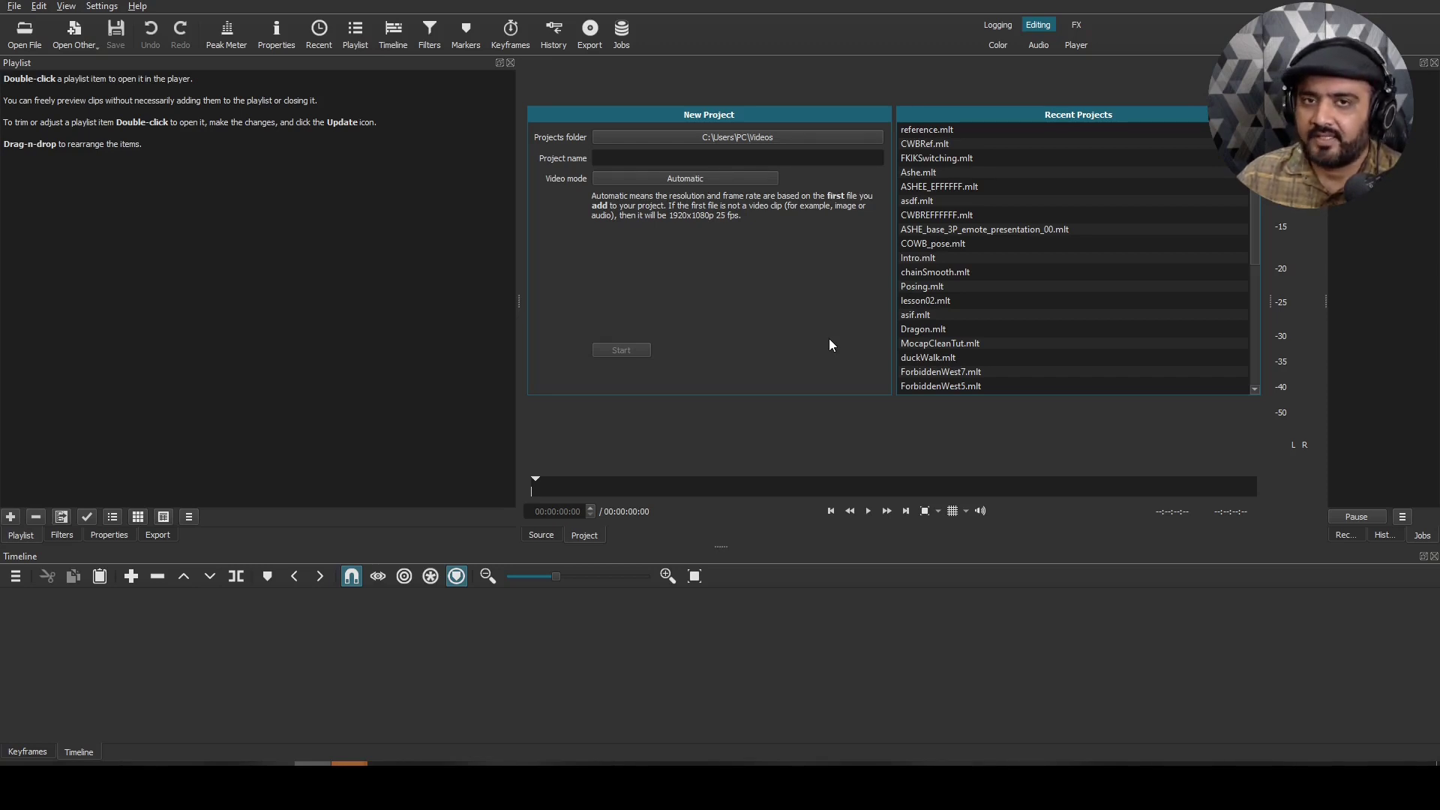
Add the recording 2022-03-26_20-47-07.mp4 from the LogiCapture folder to a V1 video track in Shotcut and mute that track
key(alt+Tab)
drag(885, 285, 139, 630)
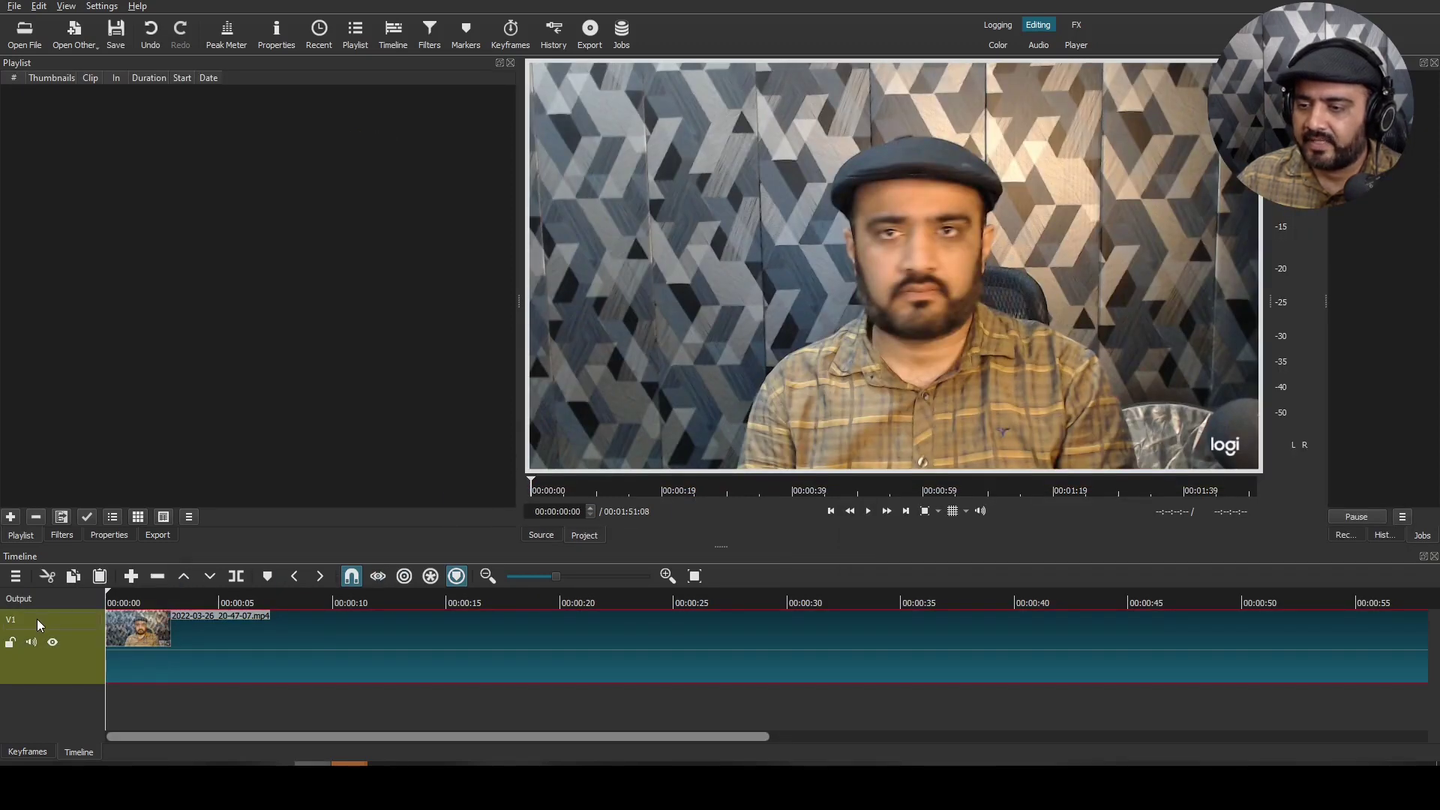
click(32, 642)
Split the recording at 00:00:04:10, ripple-delete its opening portion, and play the remainder from the start
drag(128, 596, 201, 600)
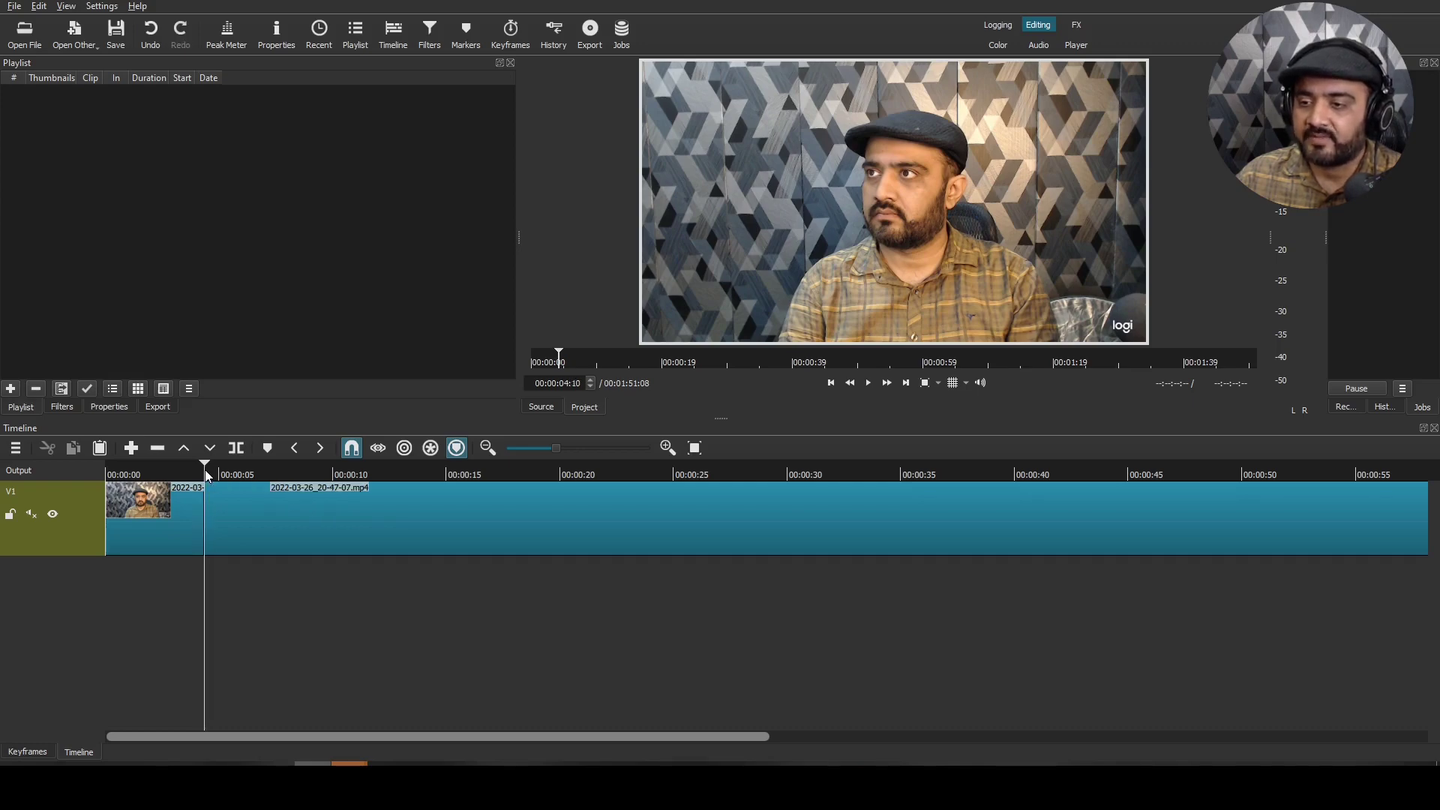
click(150, 475)
click(150, 516)
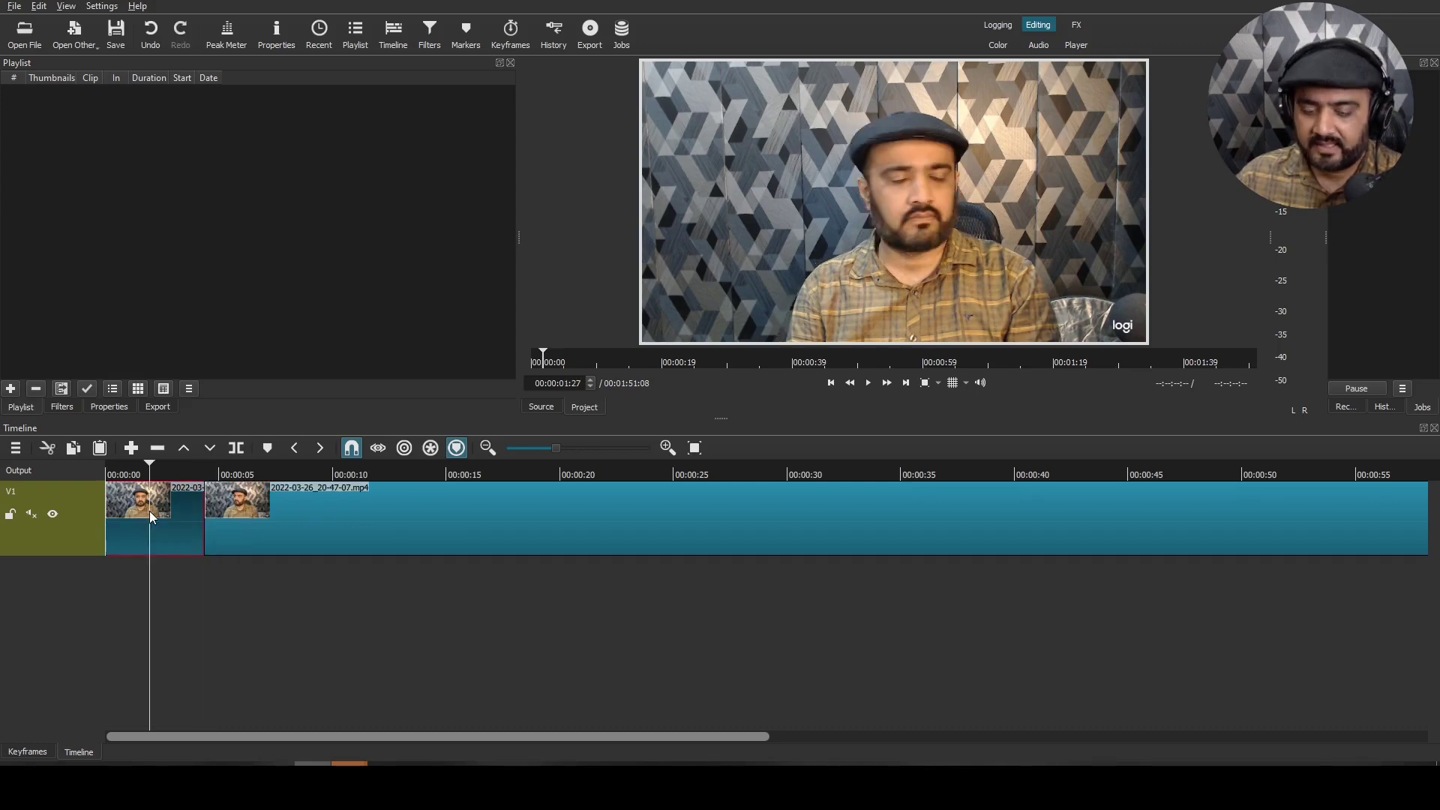
key(Delete)
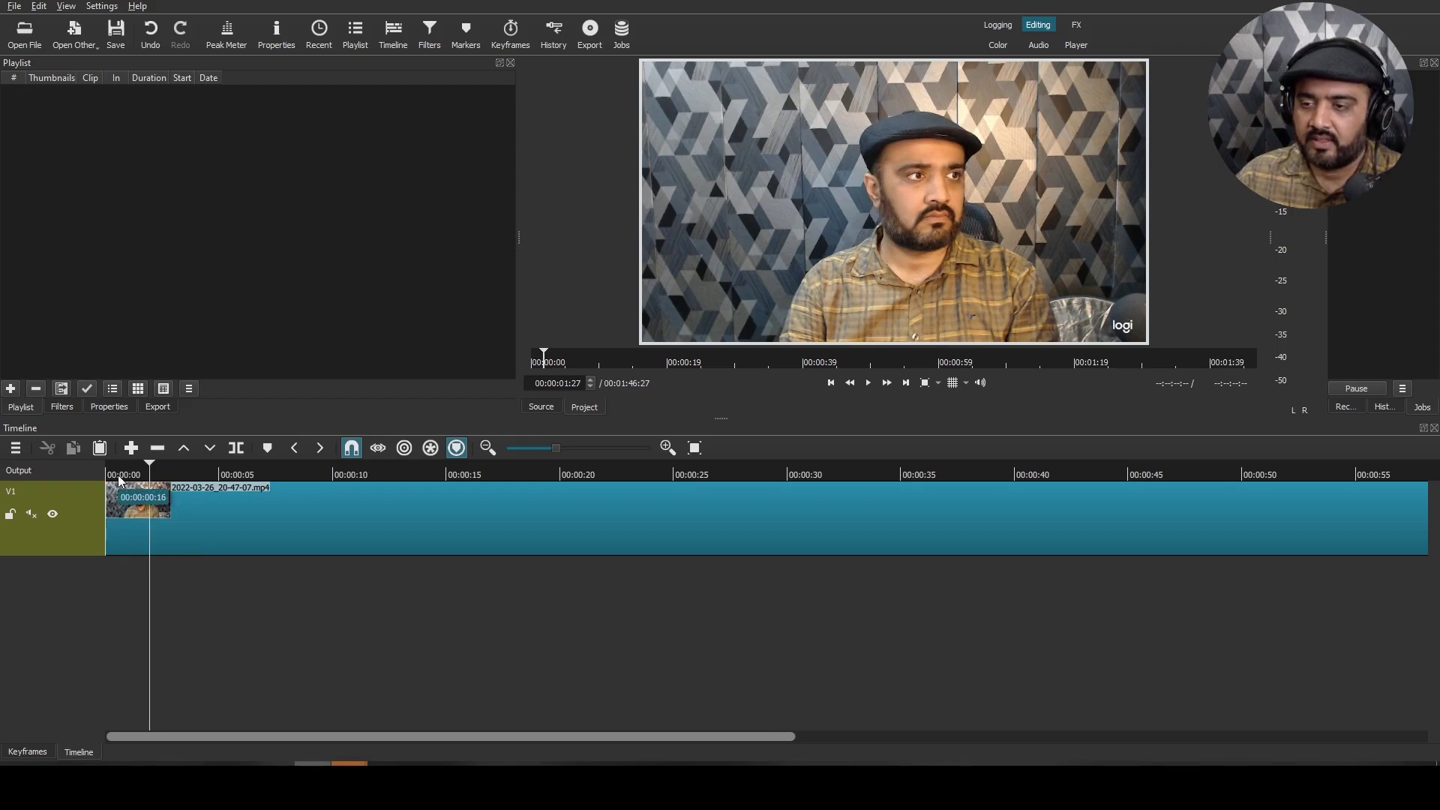
mouse_move(120, 480)
mouse_down()
mouse_move(98, 476)
mouse_move(123, 477)
mouse_up()
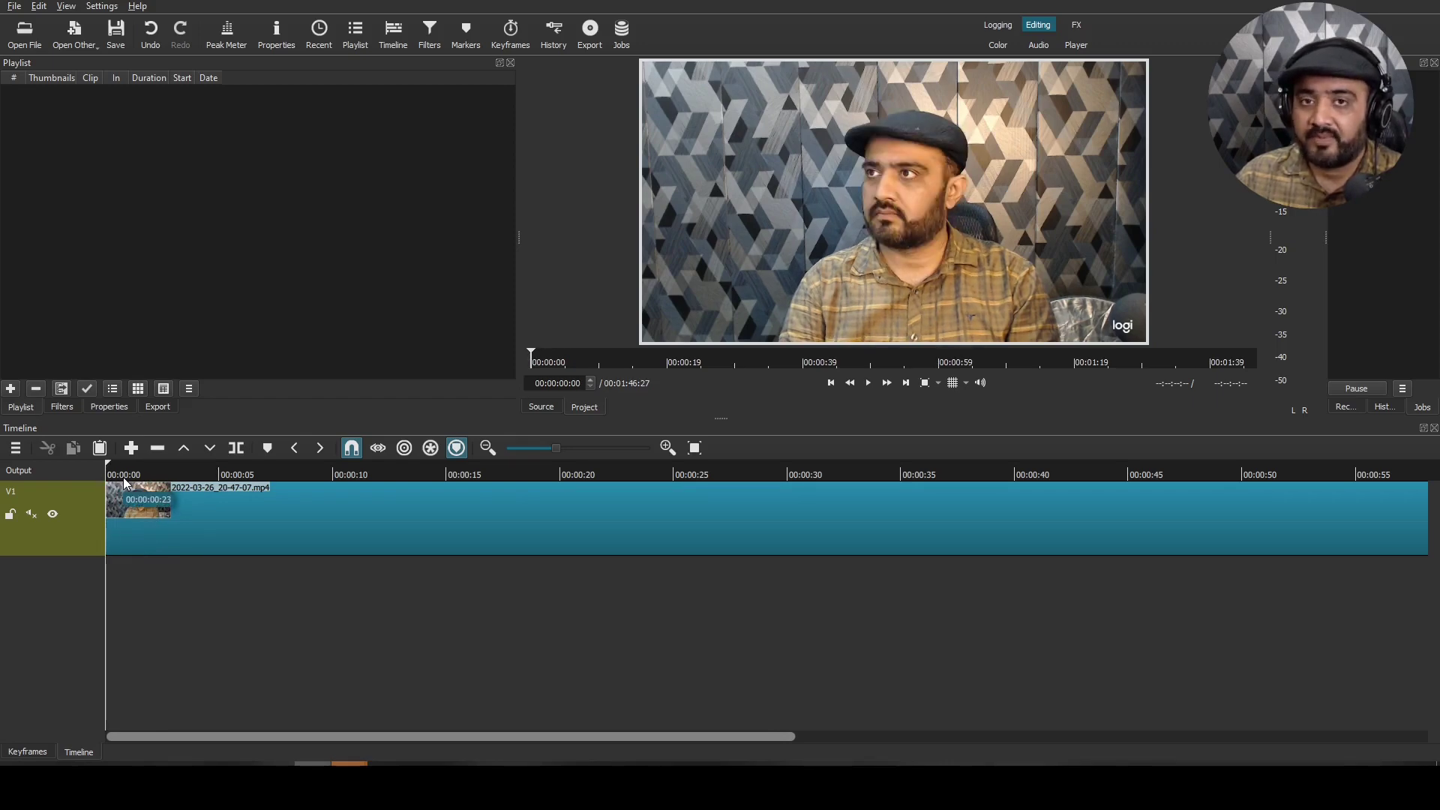
key(space)
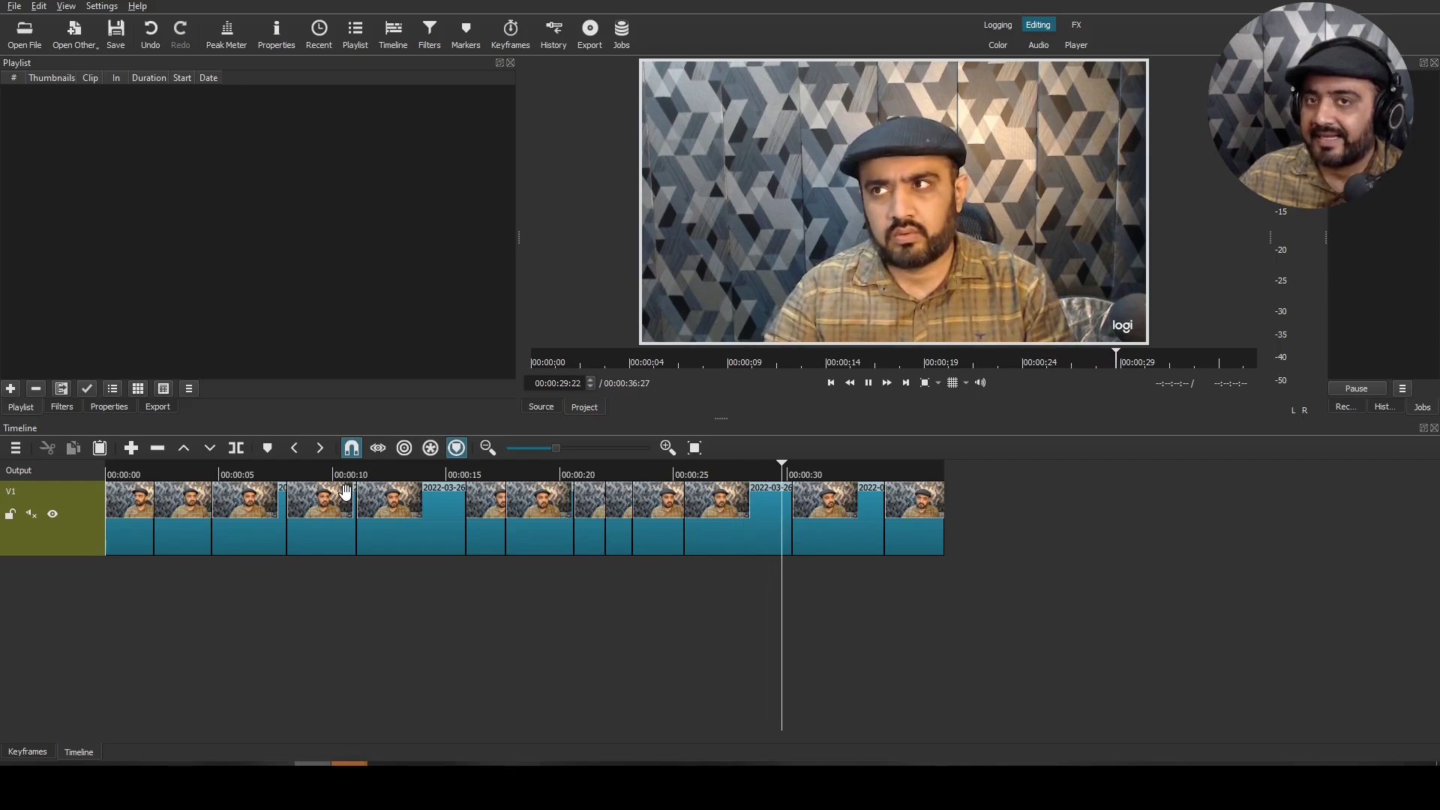
Preview the beginning of the cut sequence and ripple-delete its first clip
key(Home)
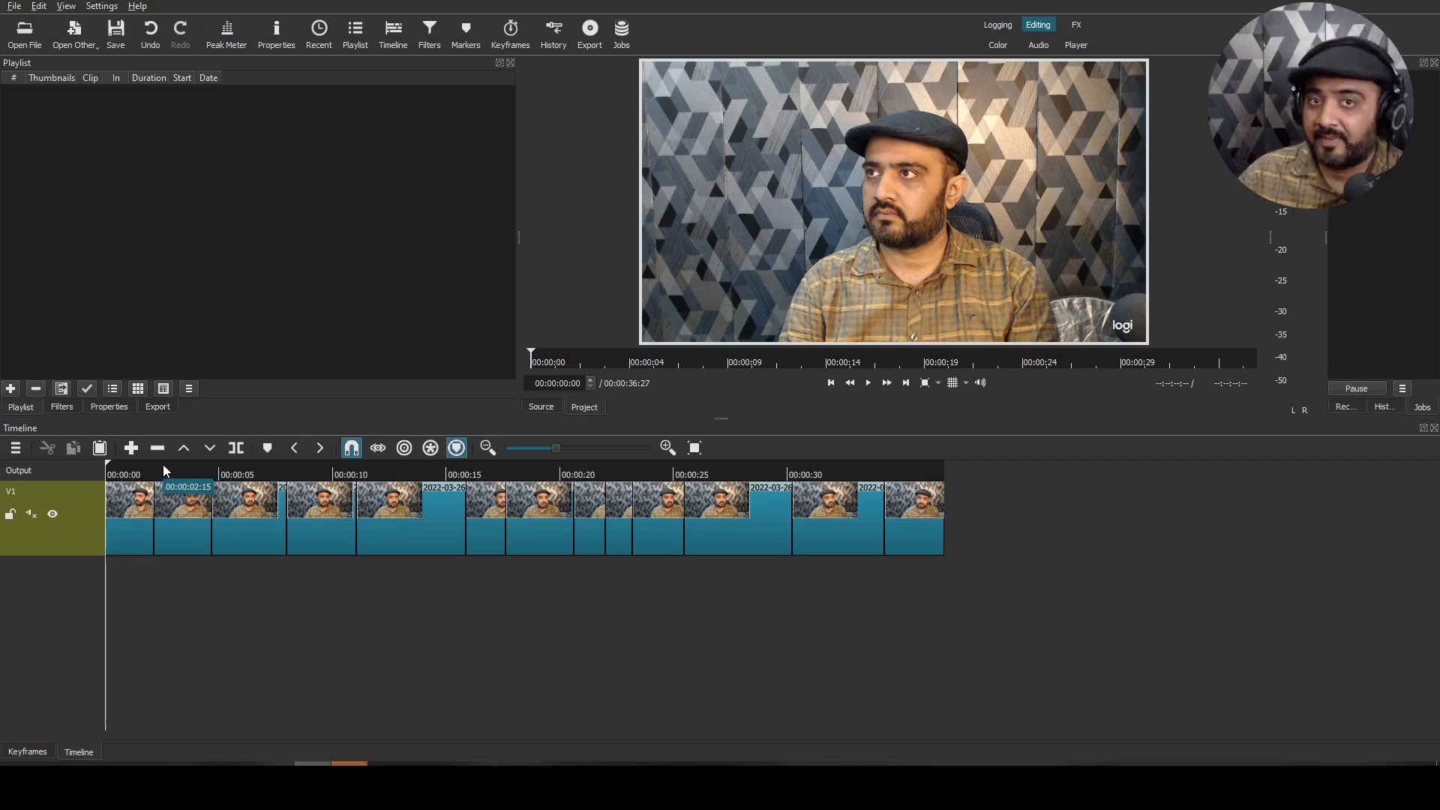
key(space)
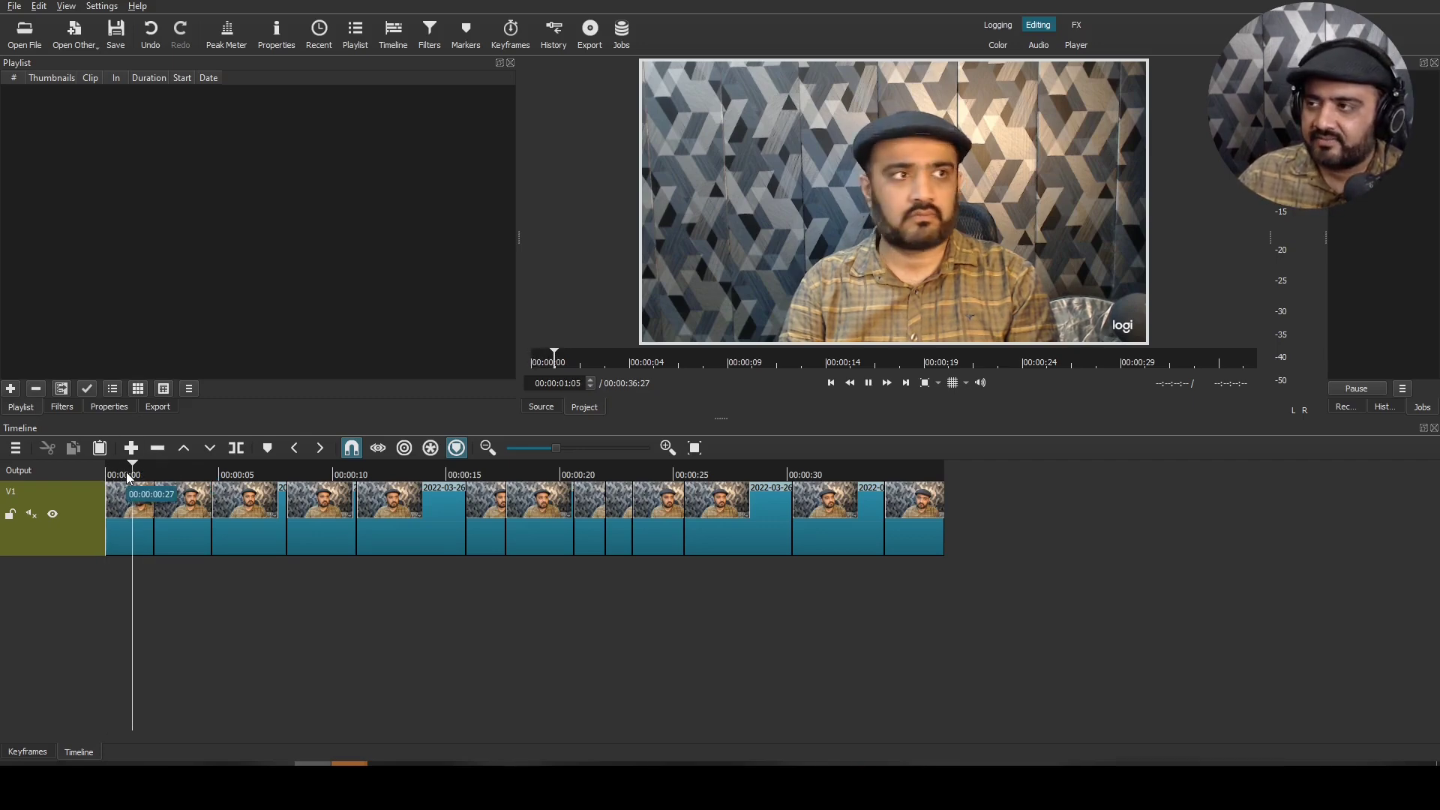
key(Home)
key(space)
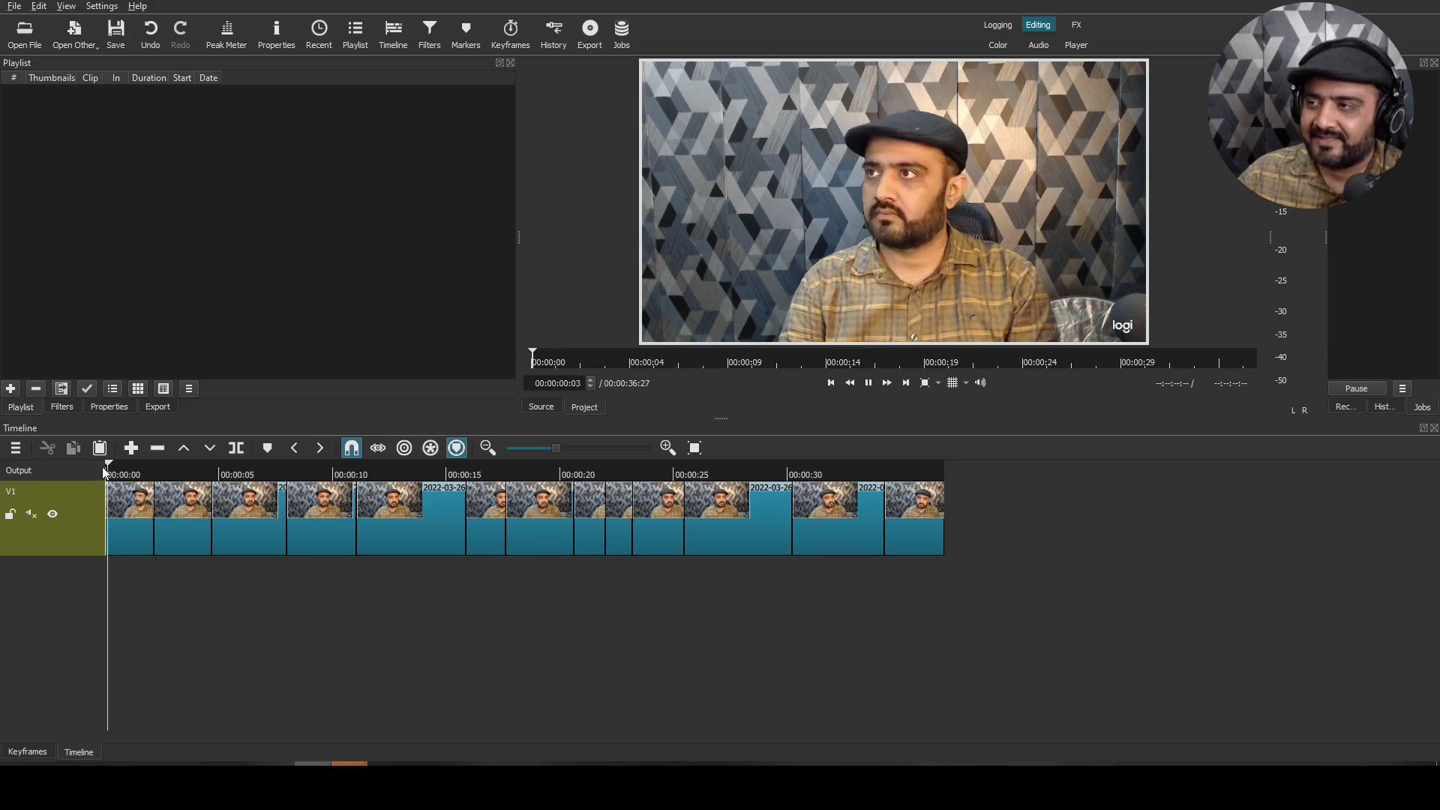
mouse_move(144, 470)
mouse_down()
mouse_move(116, 472)
mouse_move(129, 473)
mouse_up()
key(ctrl+z)
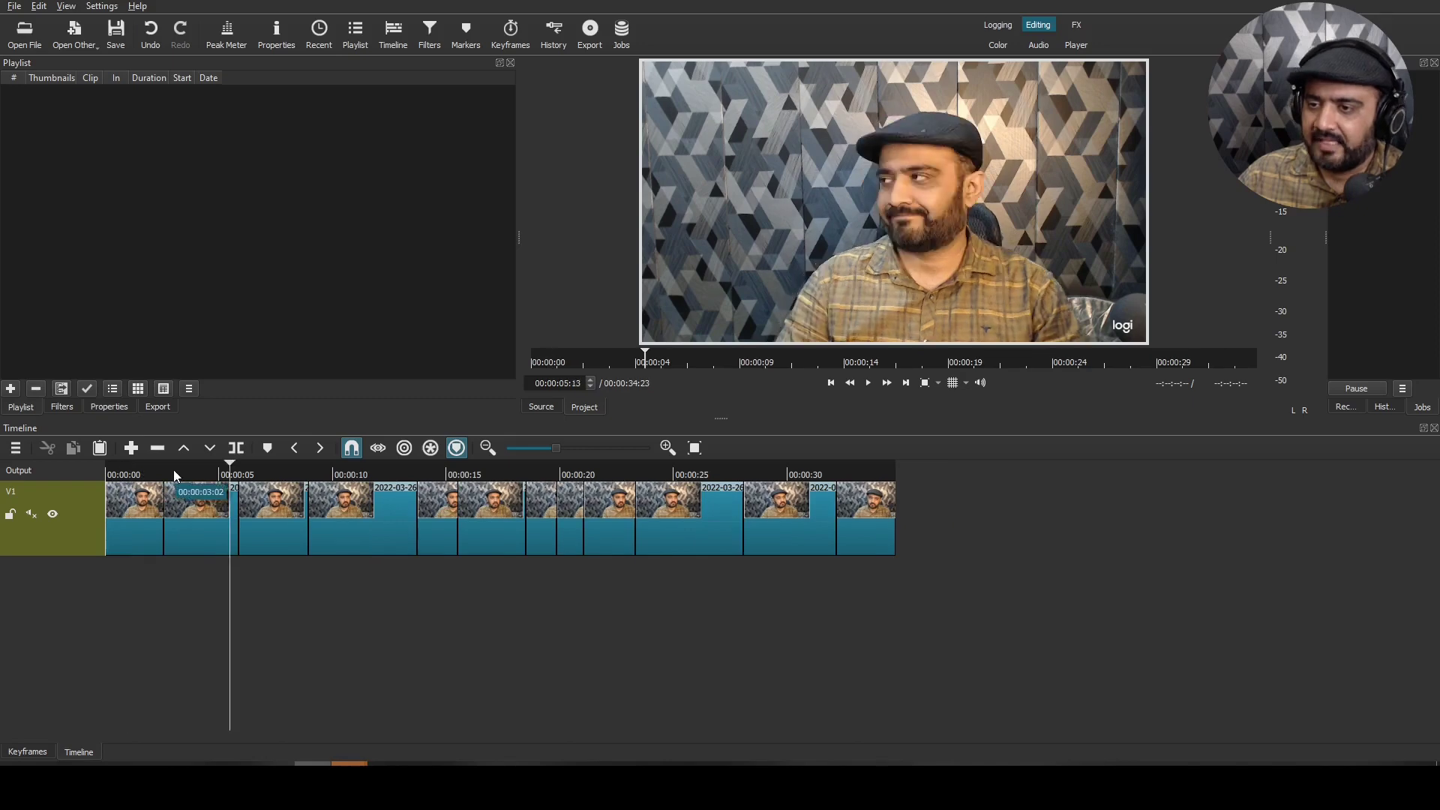
Replay the sequence from the beginning, pausing at the cuts, and ripple-delete the third clip on track V1
key(Home)
key(space)
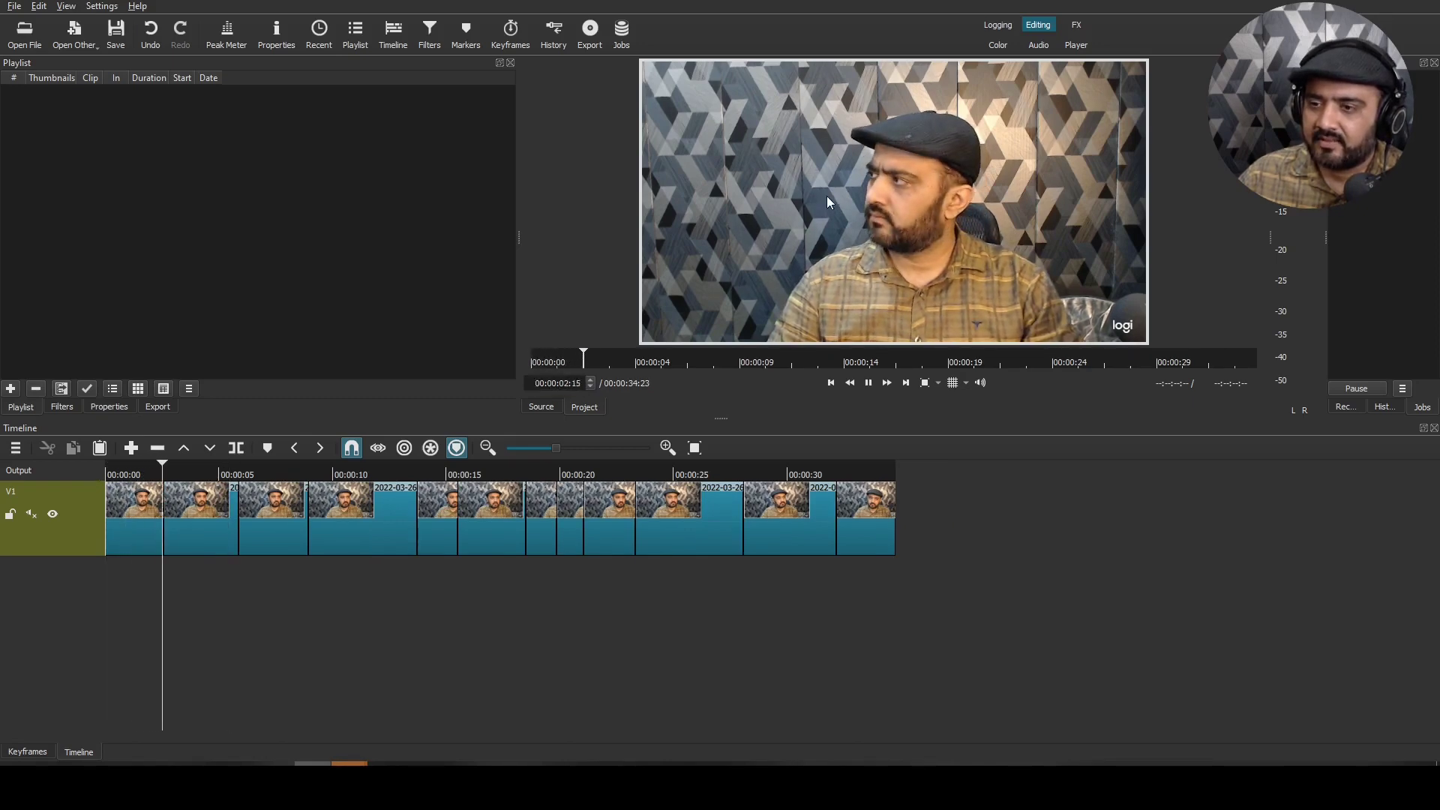
key(space)
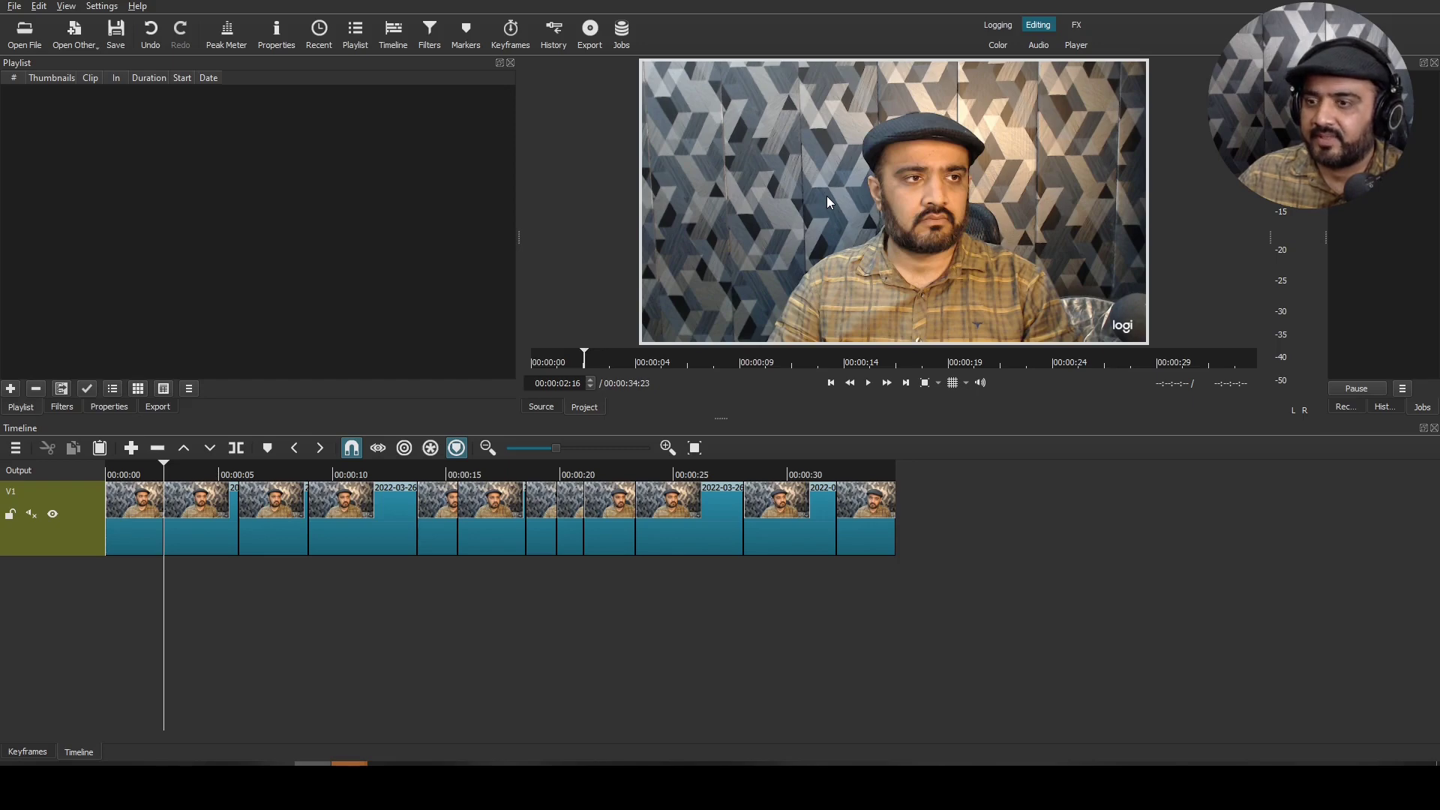
key(space)
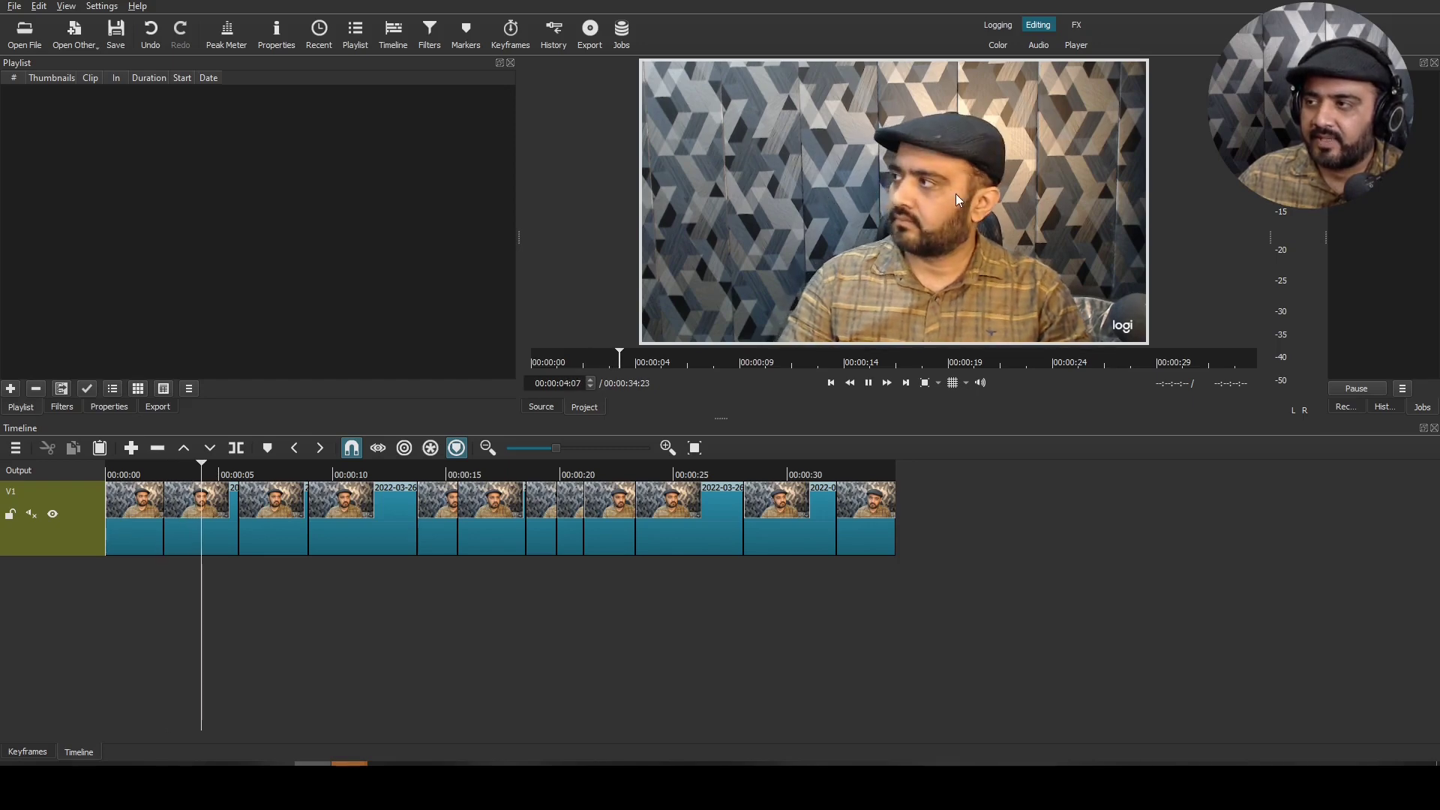
key(space)
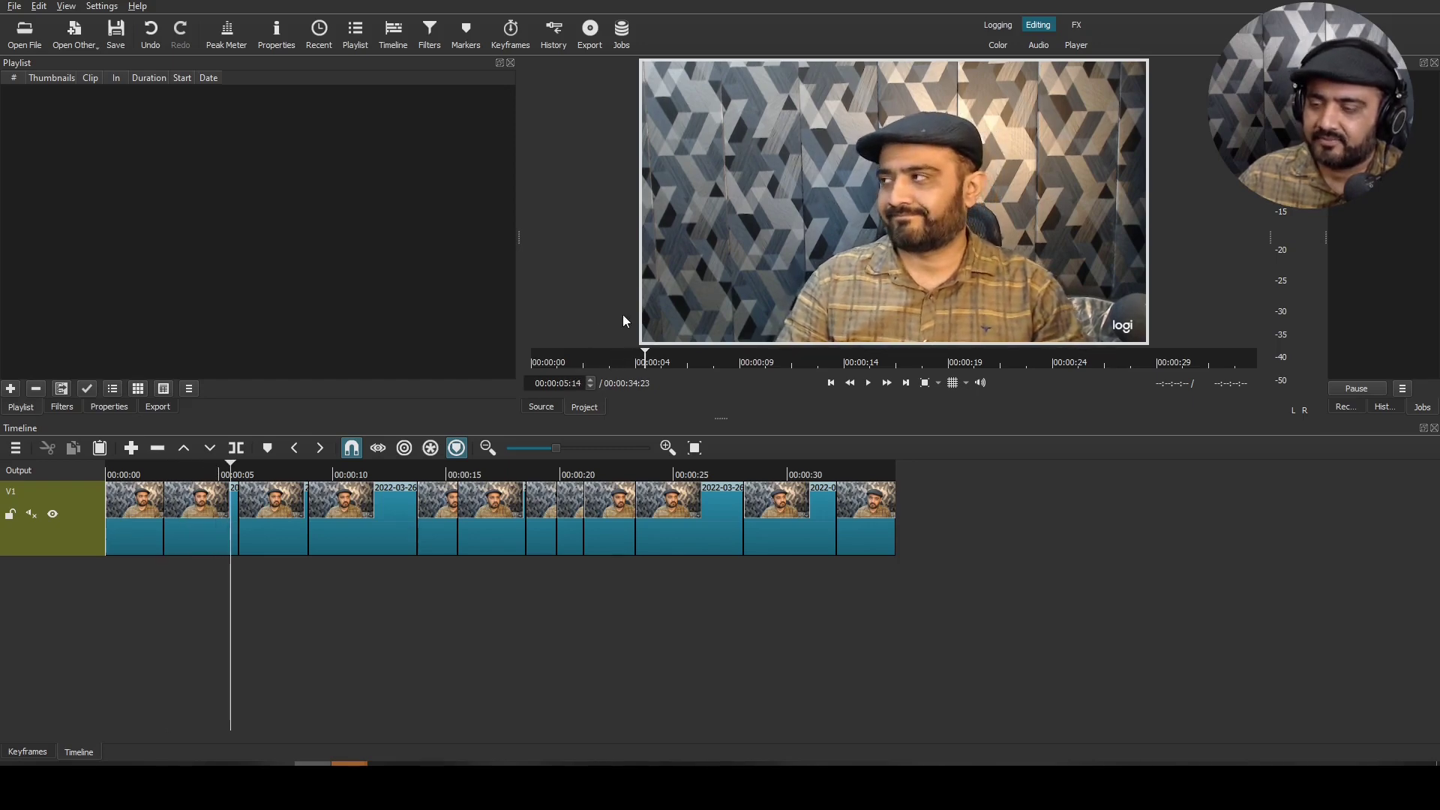
key(space)
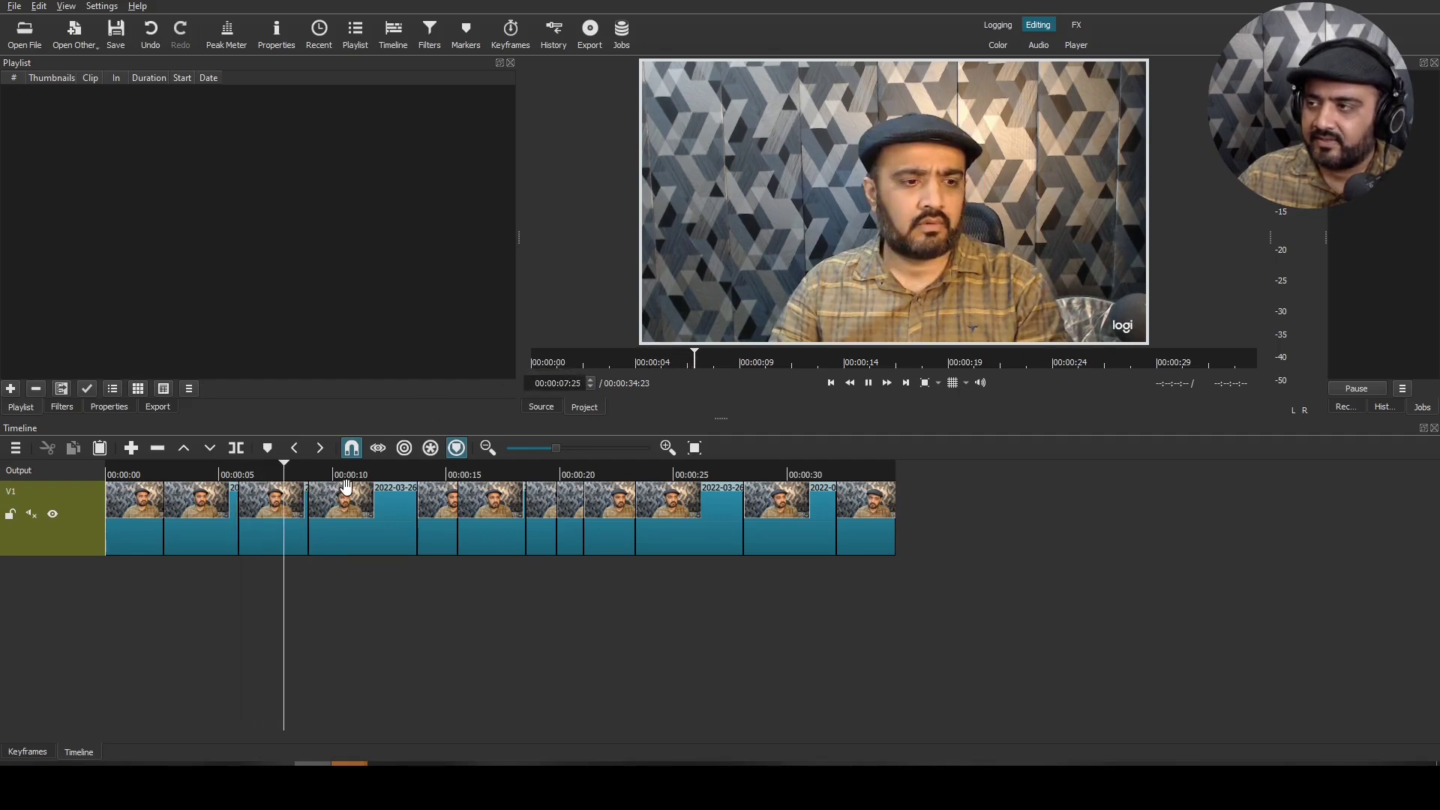
click(275, 483)
key(Delete)
key(space)
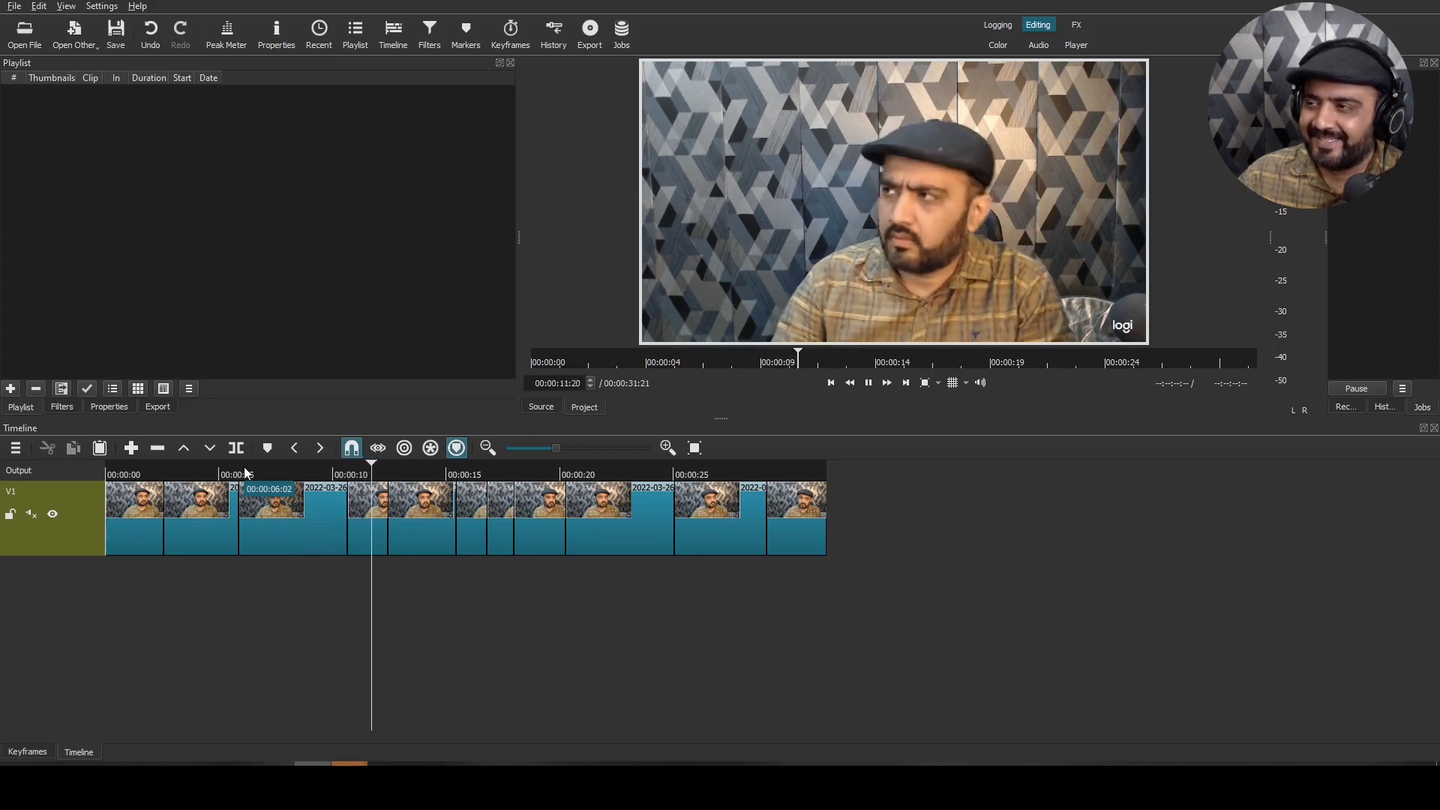
Ripple-delete the next two takes that directly follow the second clip on track V1
click(268, 474)
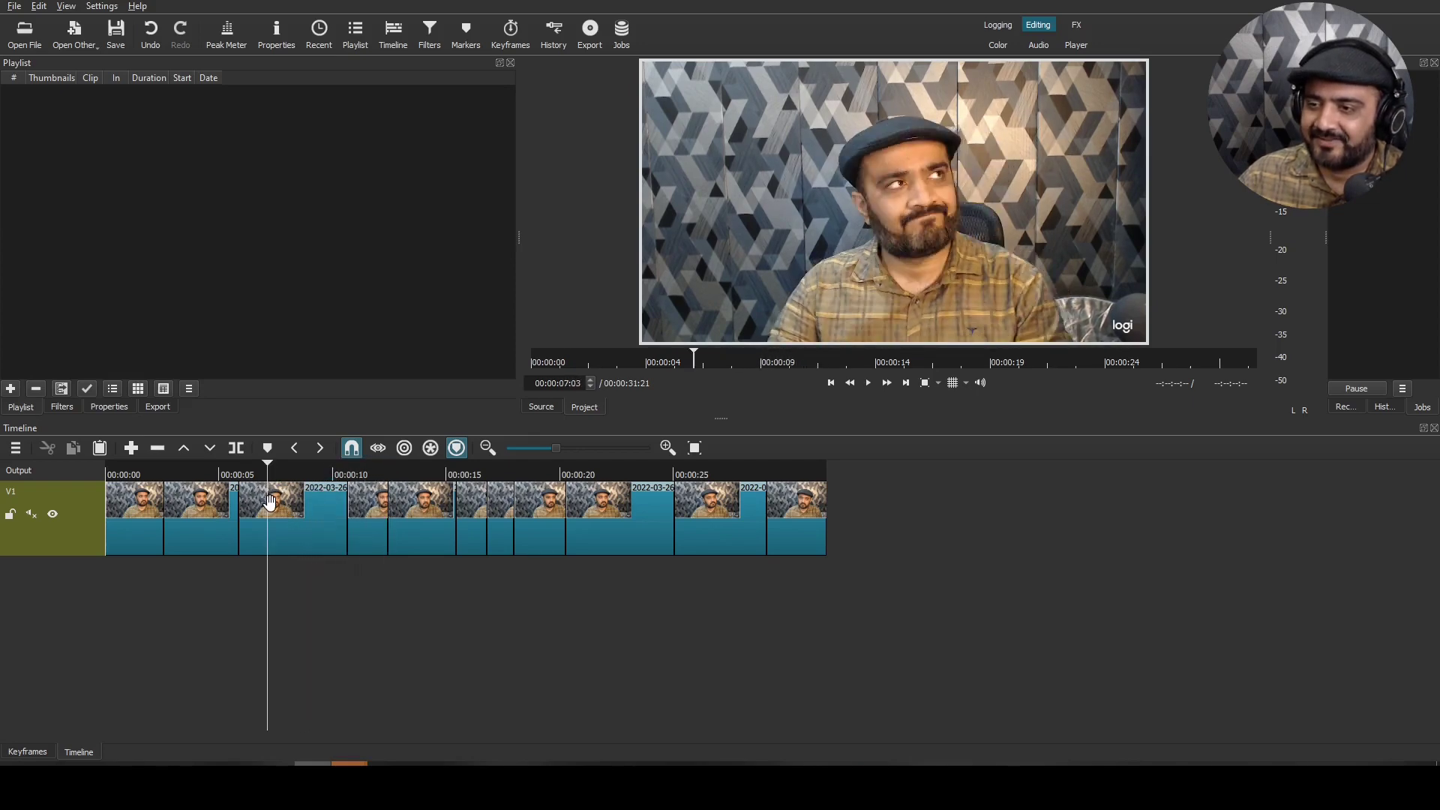
drag(270, 480, 234, 485)
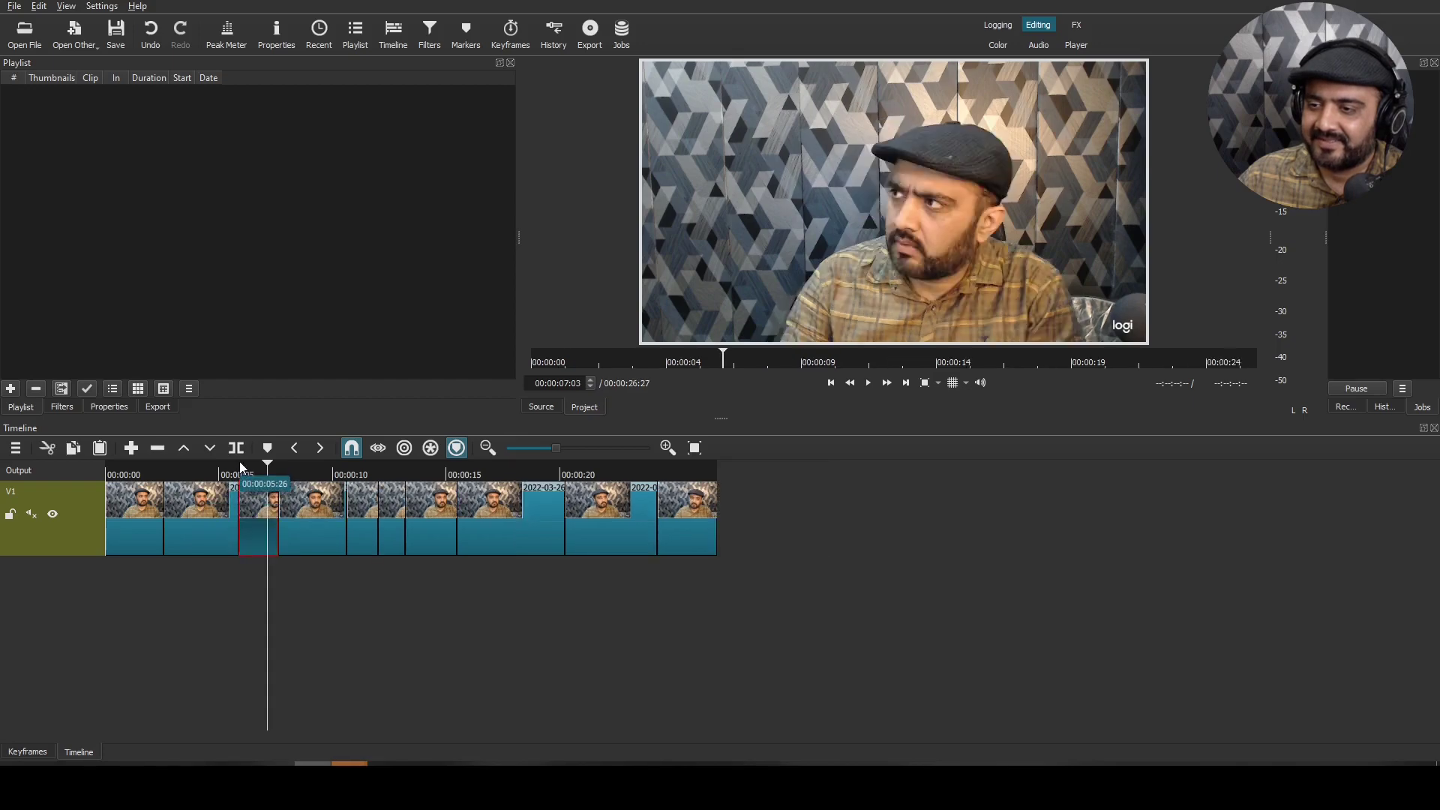
click(240, 468)
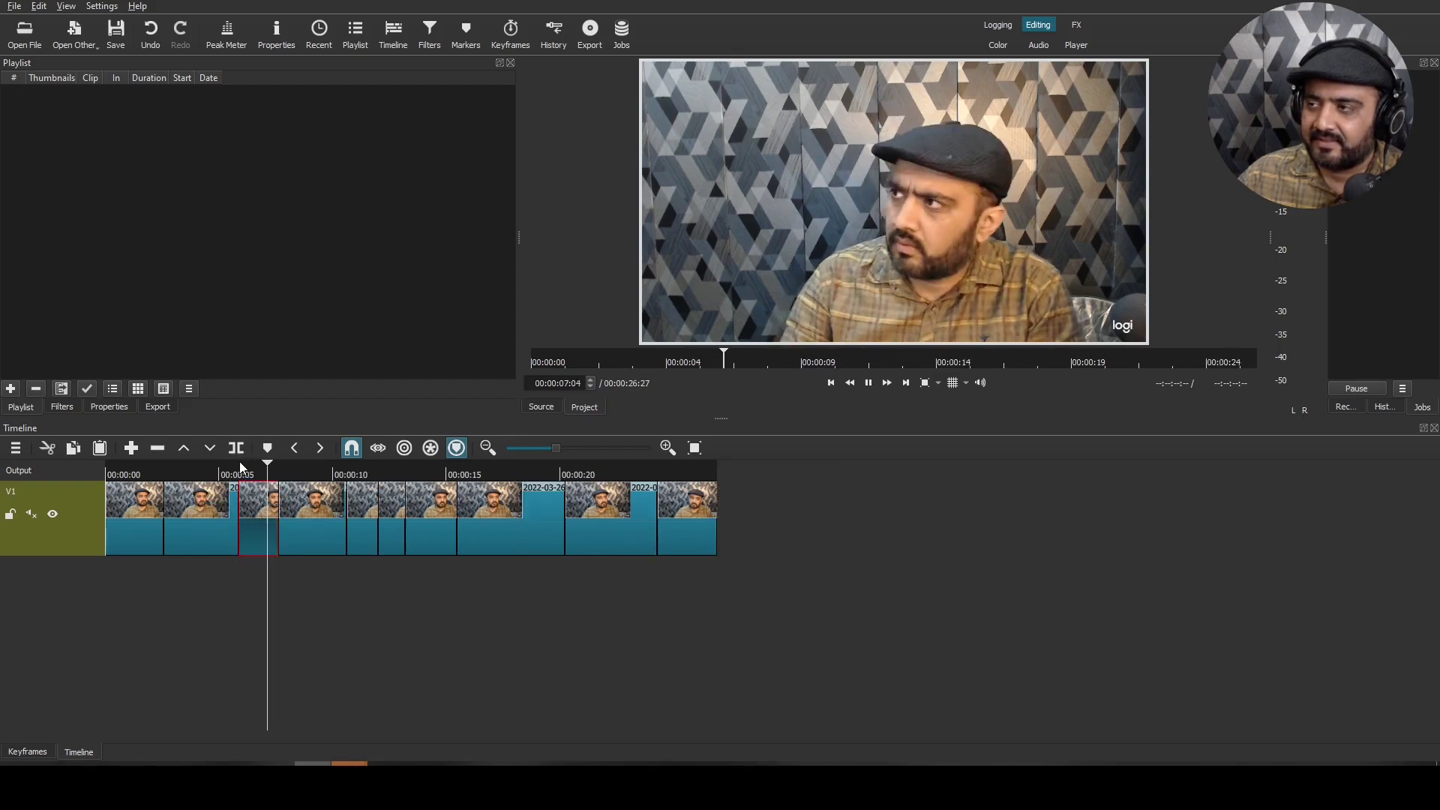
click(251, 477)
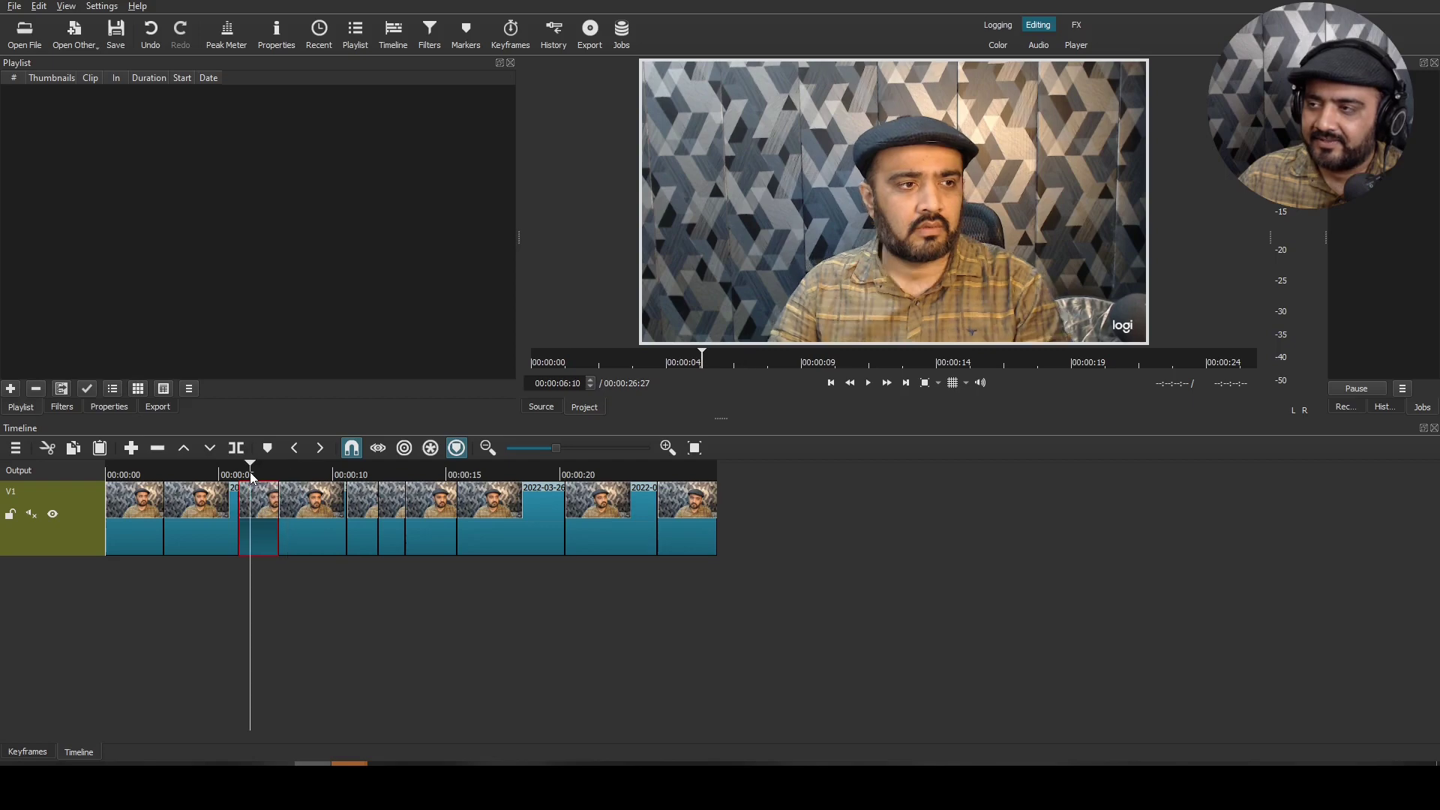
key(Delete)
Preview the transition out of the second clip and ripple-delete the roughly 3-second take that follows it
click(226, 476)
key(space)
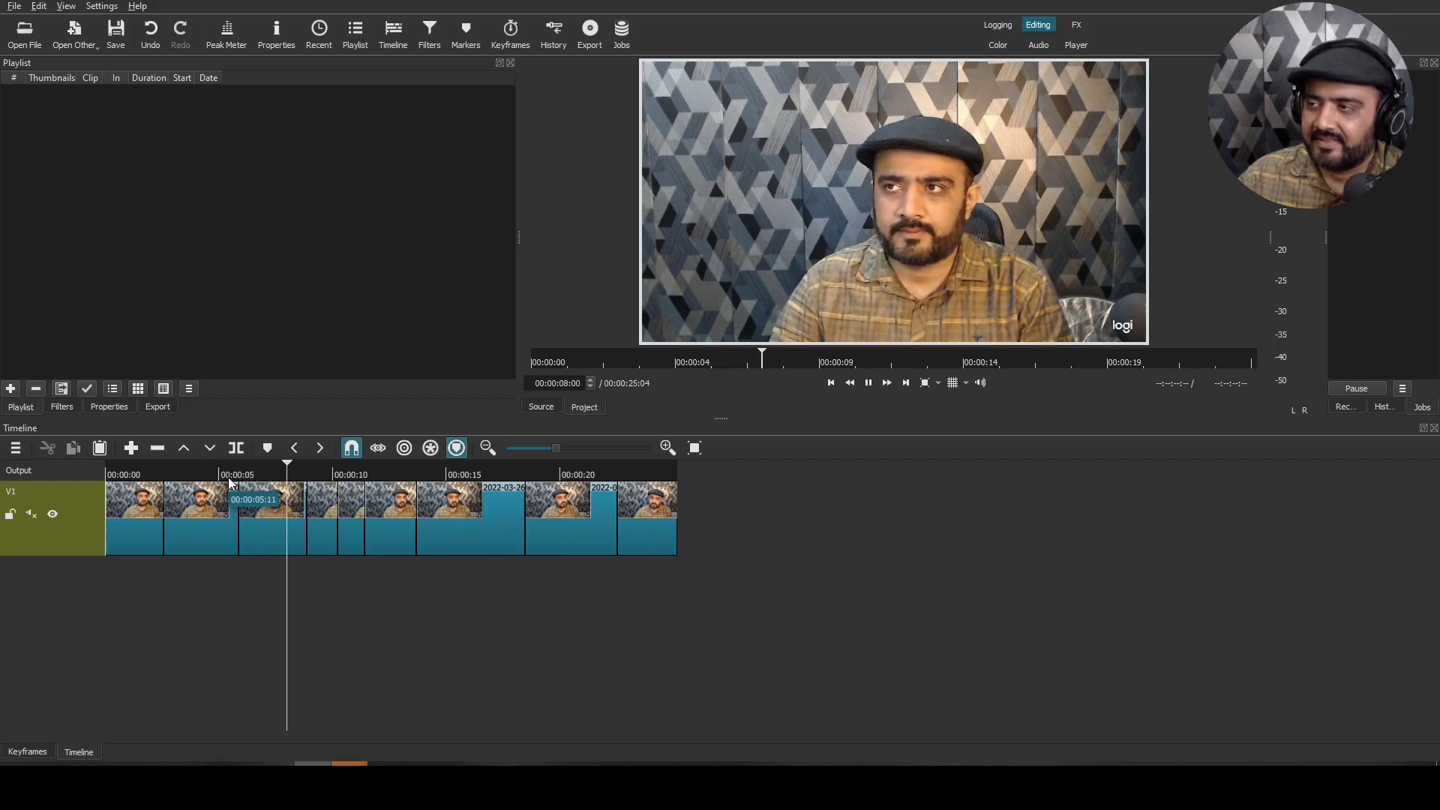
key(space)
click(268, 473)
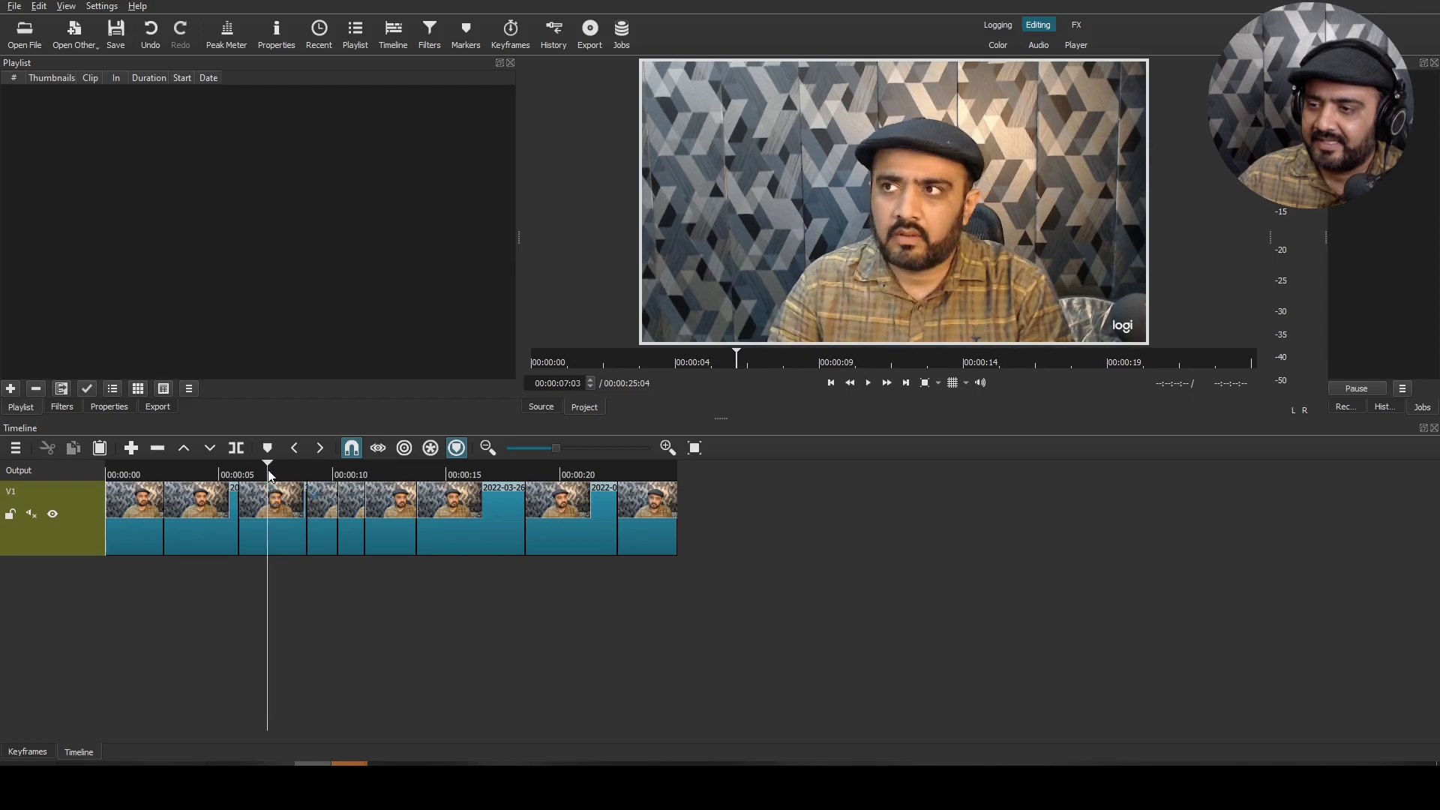
key(Delete)
Preview the cut after the second clip again and ripple-delete the two short takes following it
click(234, 474)
key(space)
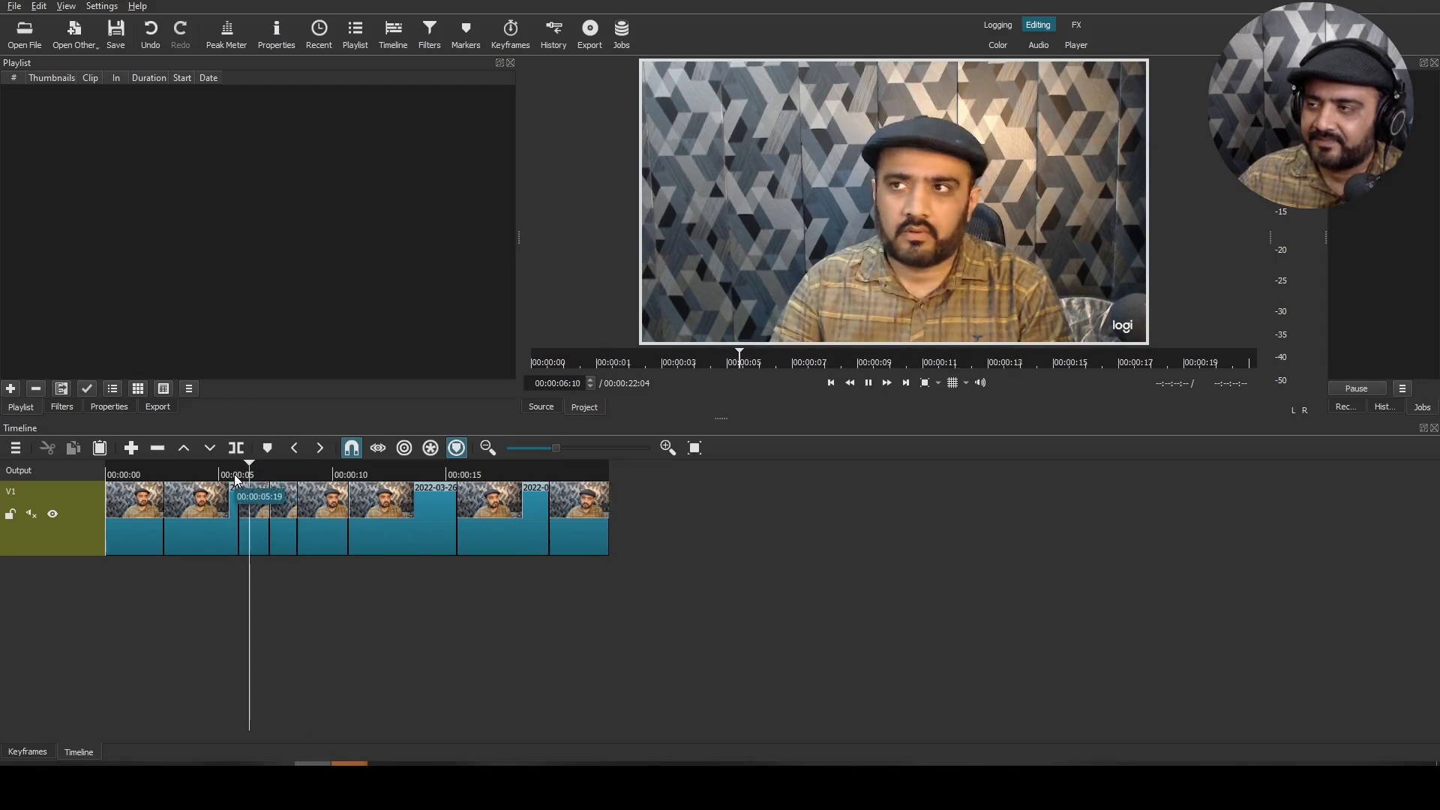
key(space)
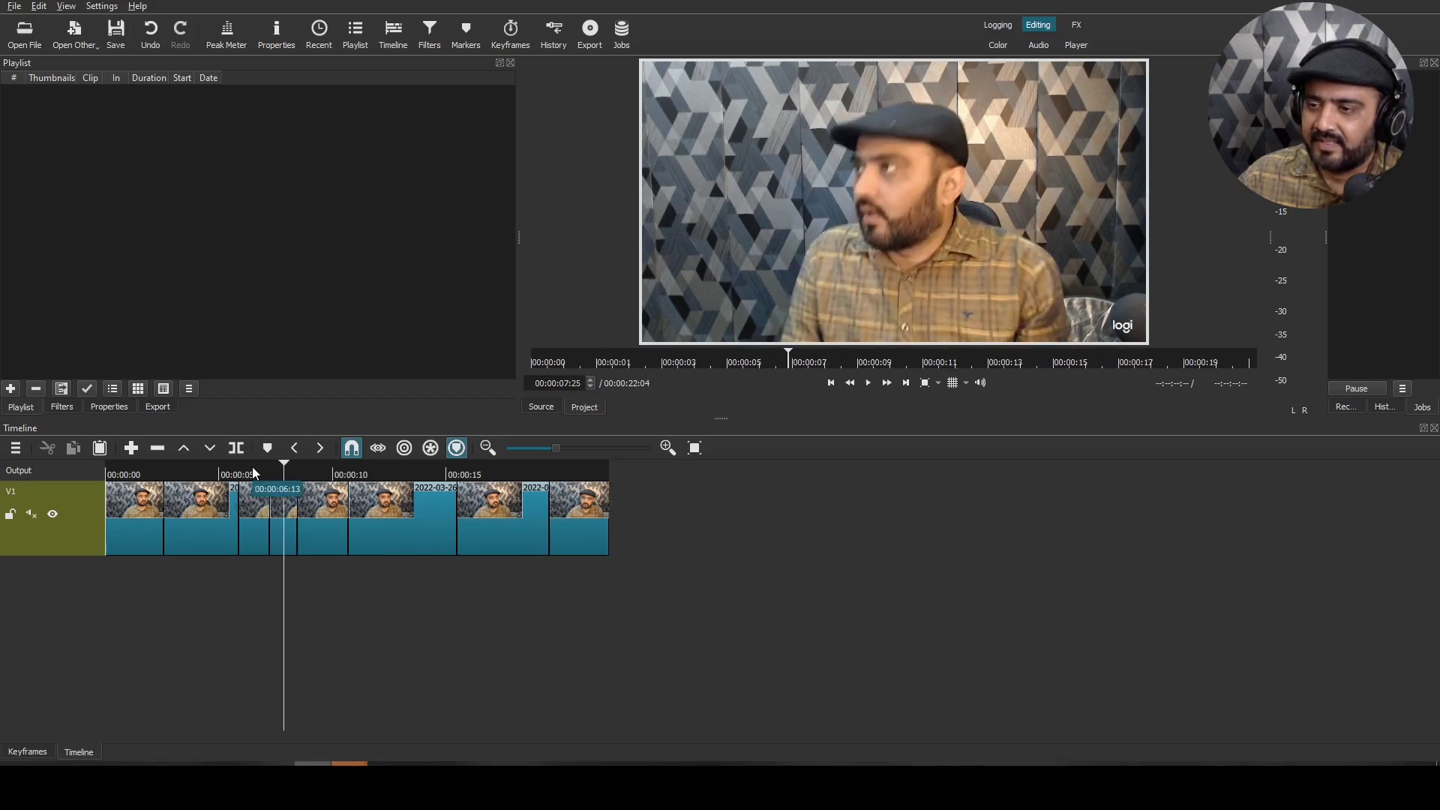
click(252, 474)
key(Delete)
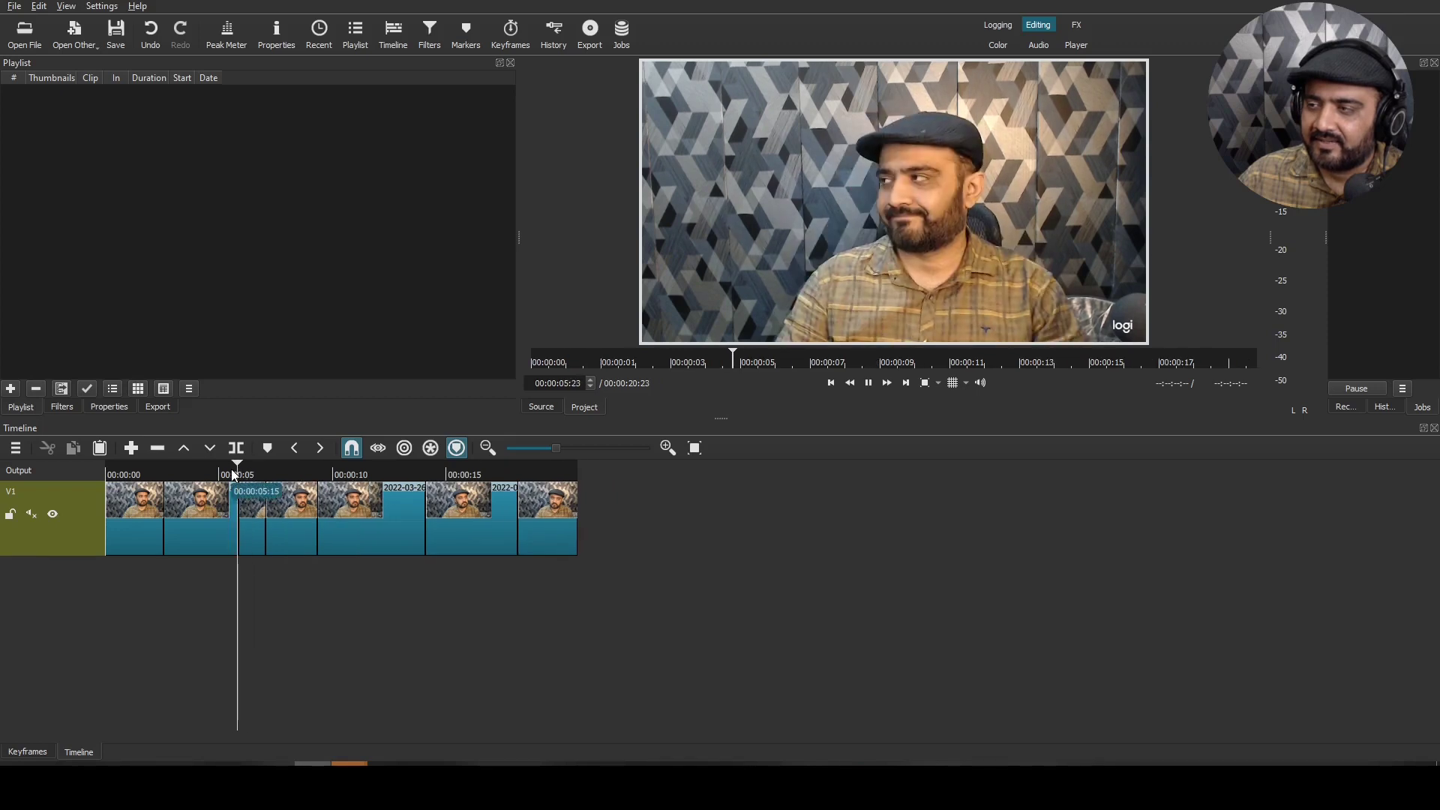
key(space)
click(253, 474)
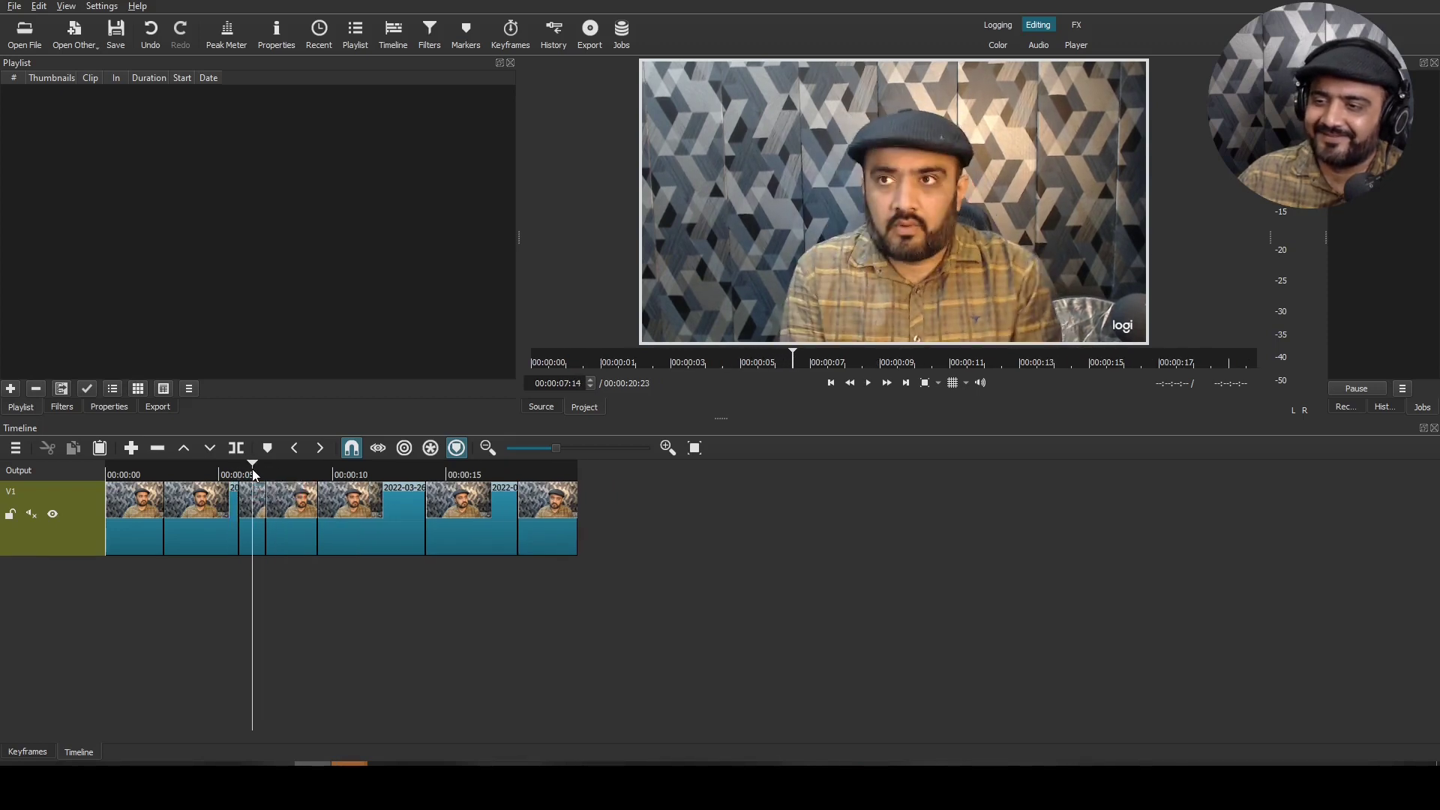
key(Delete)
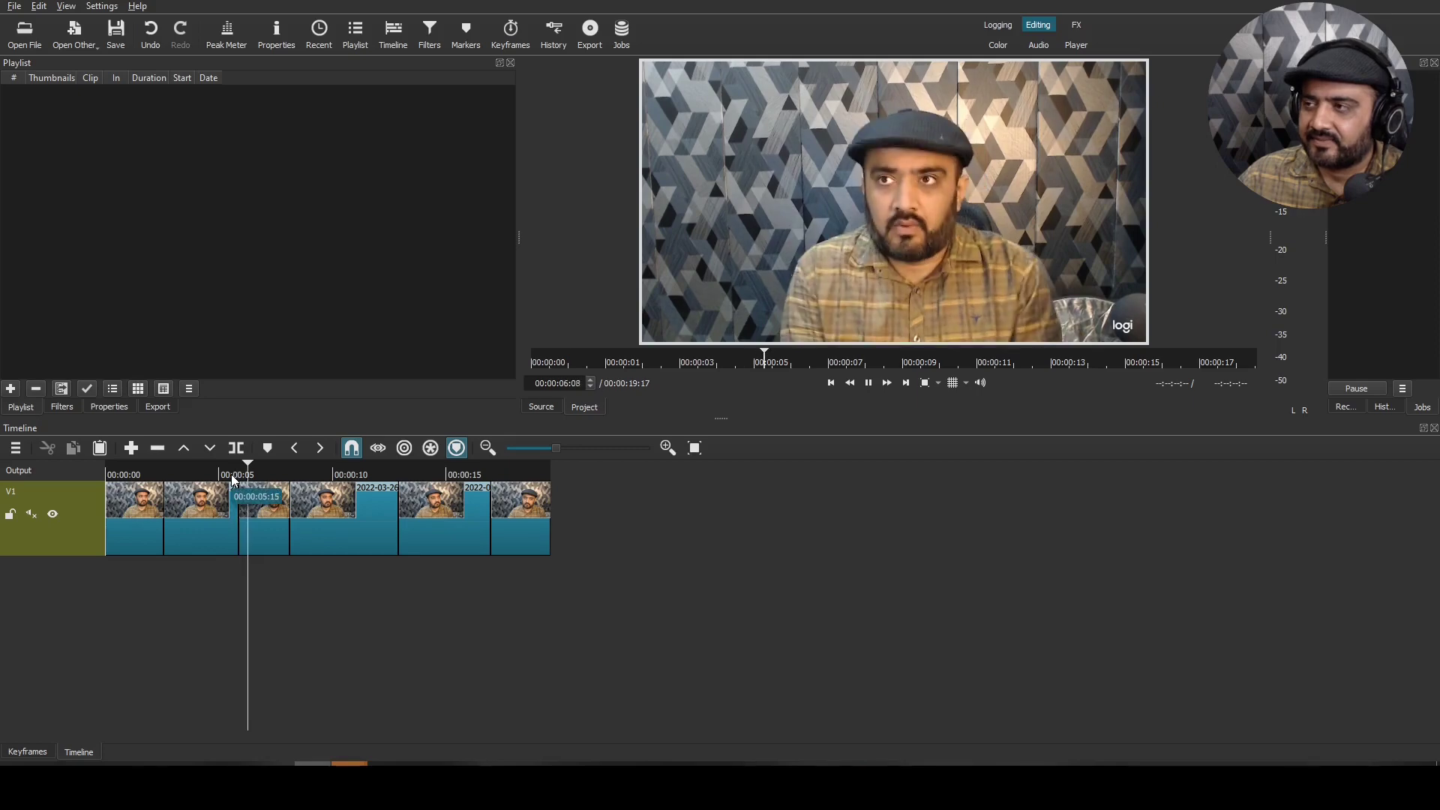
Play the sequence from the end of the second clip onward to compare the remaining takes
key(space)
click(232, 477)
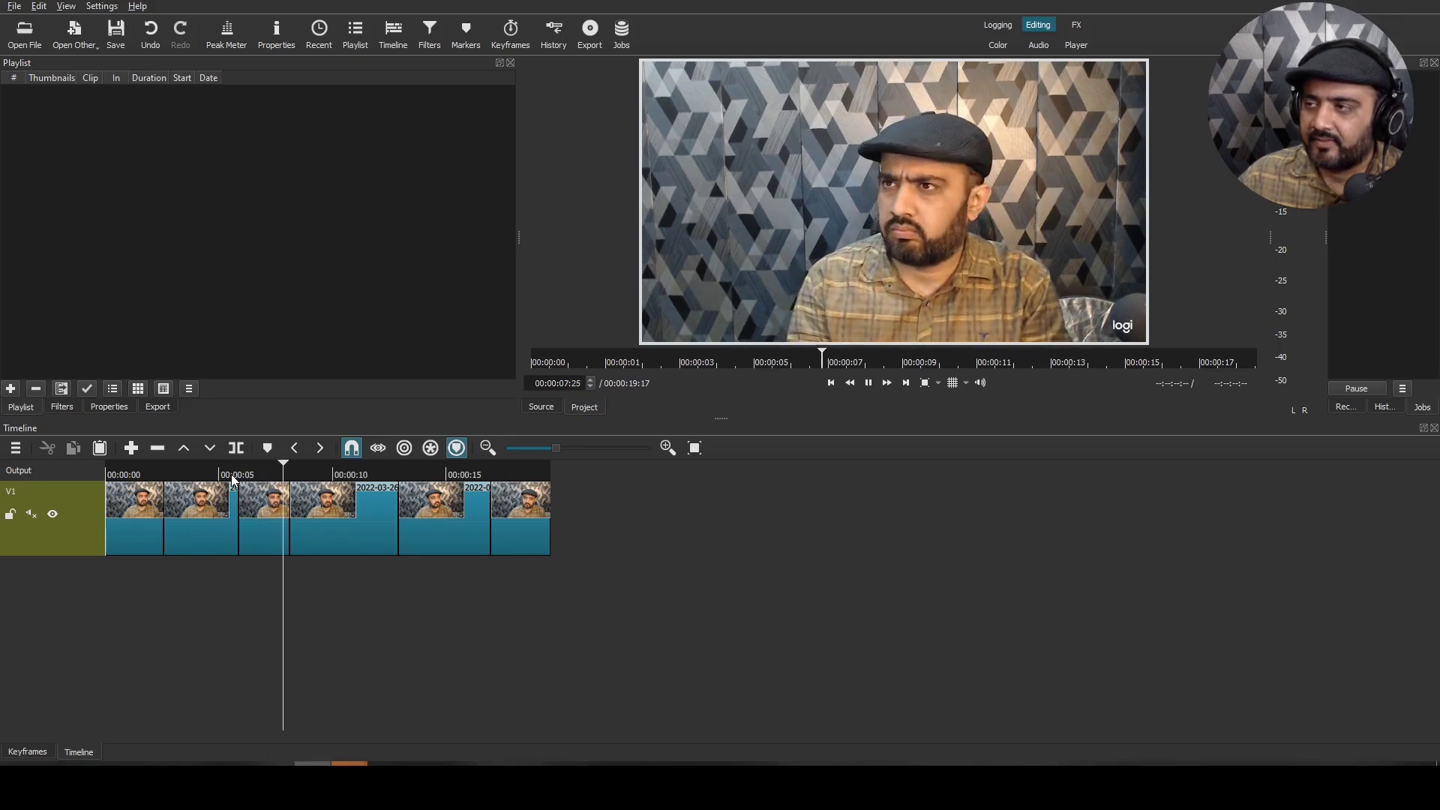
click(258, 469)
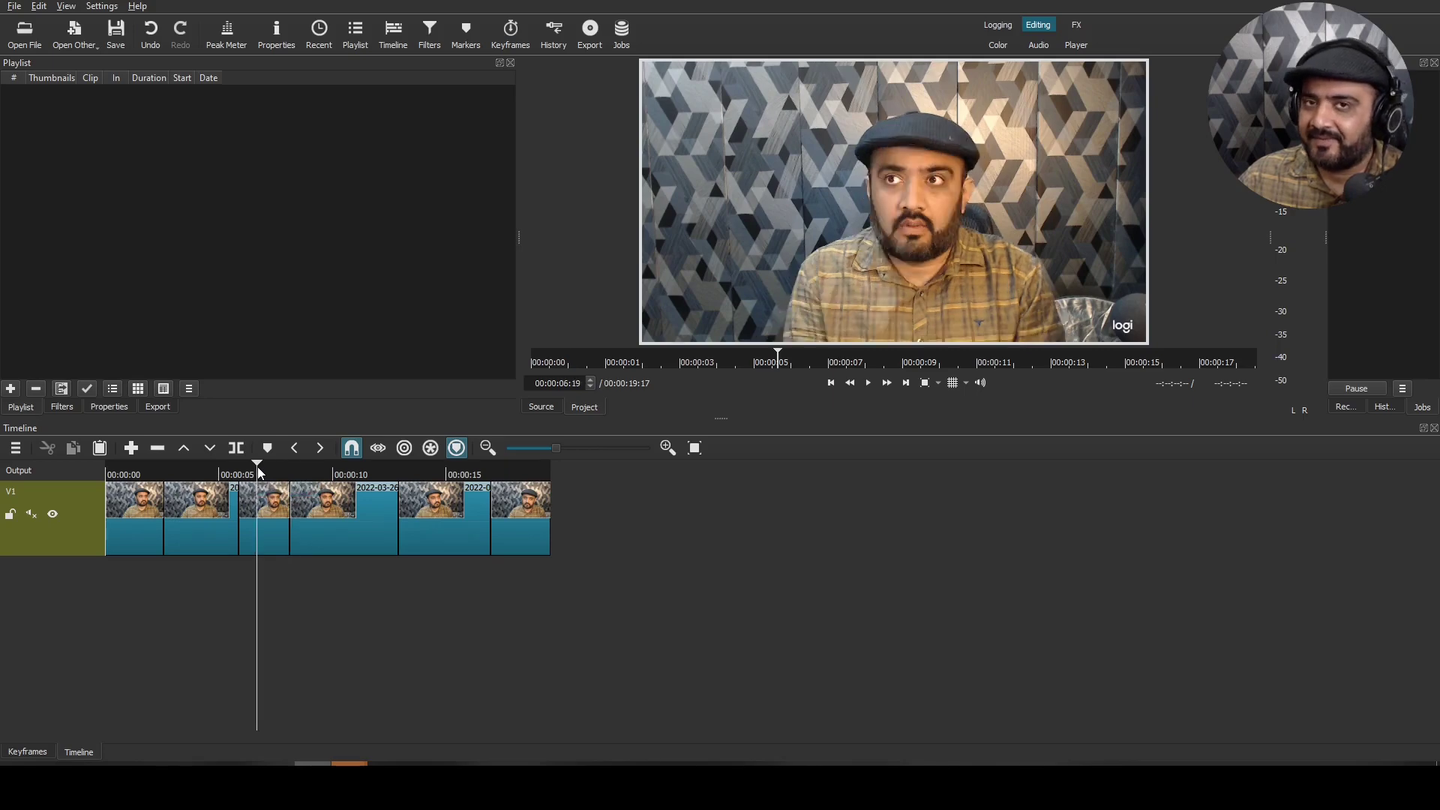
drag(258, 469, 241, 473)
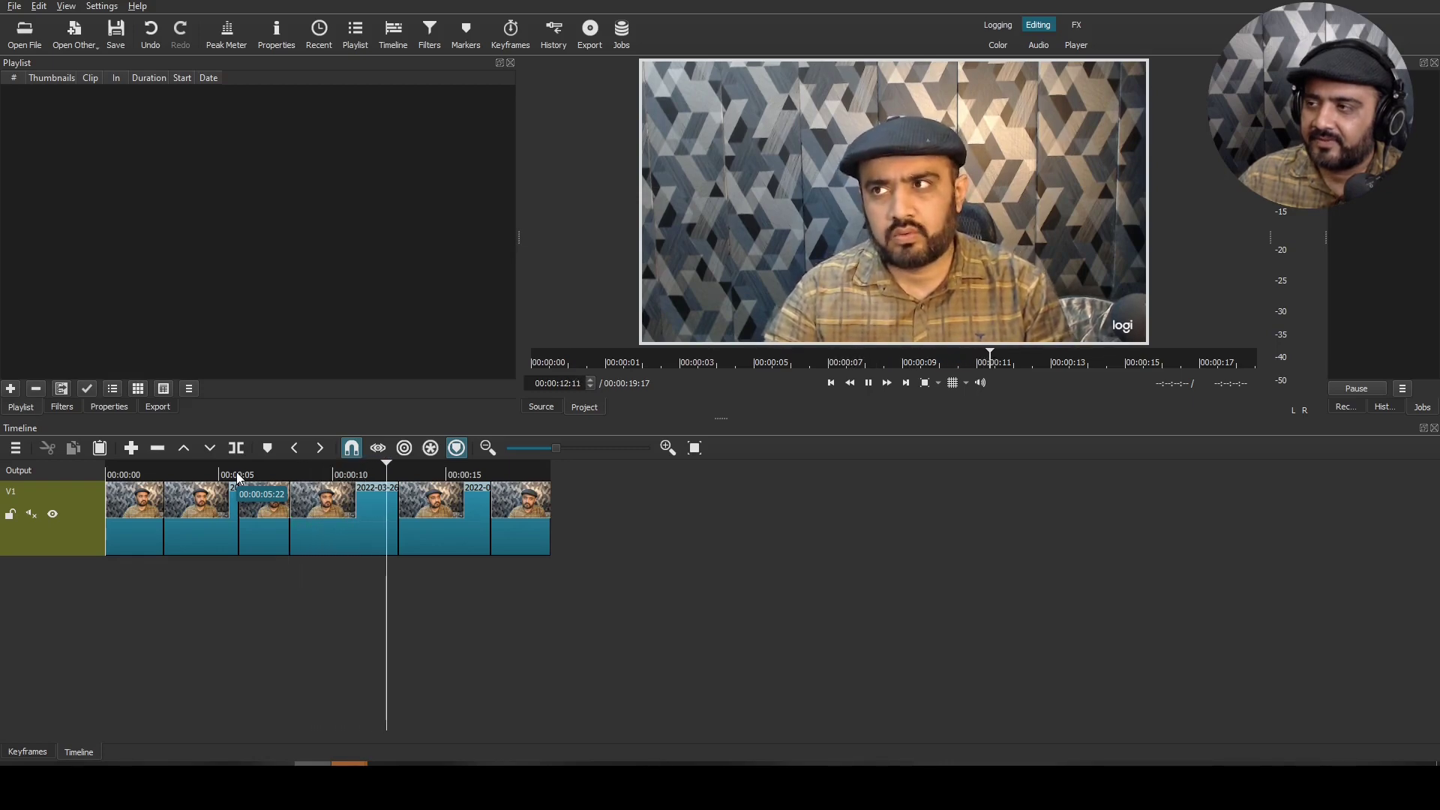
click(292, 470)
click(402, 474)
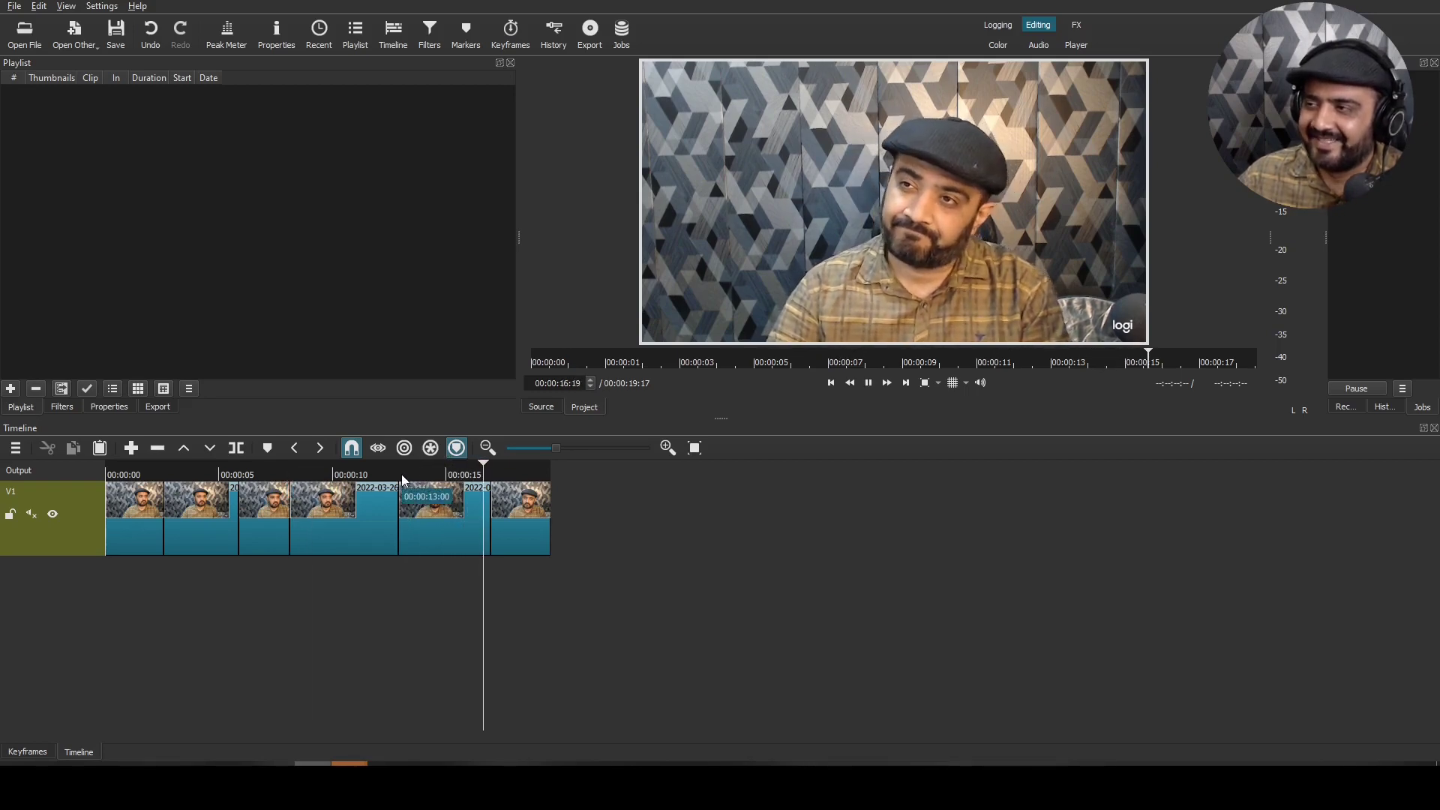
click(397, 476)
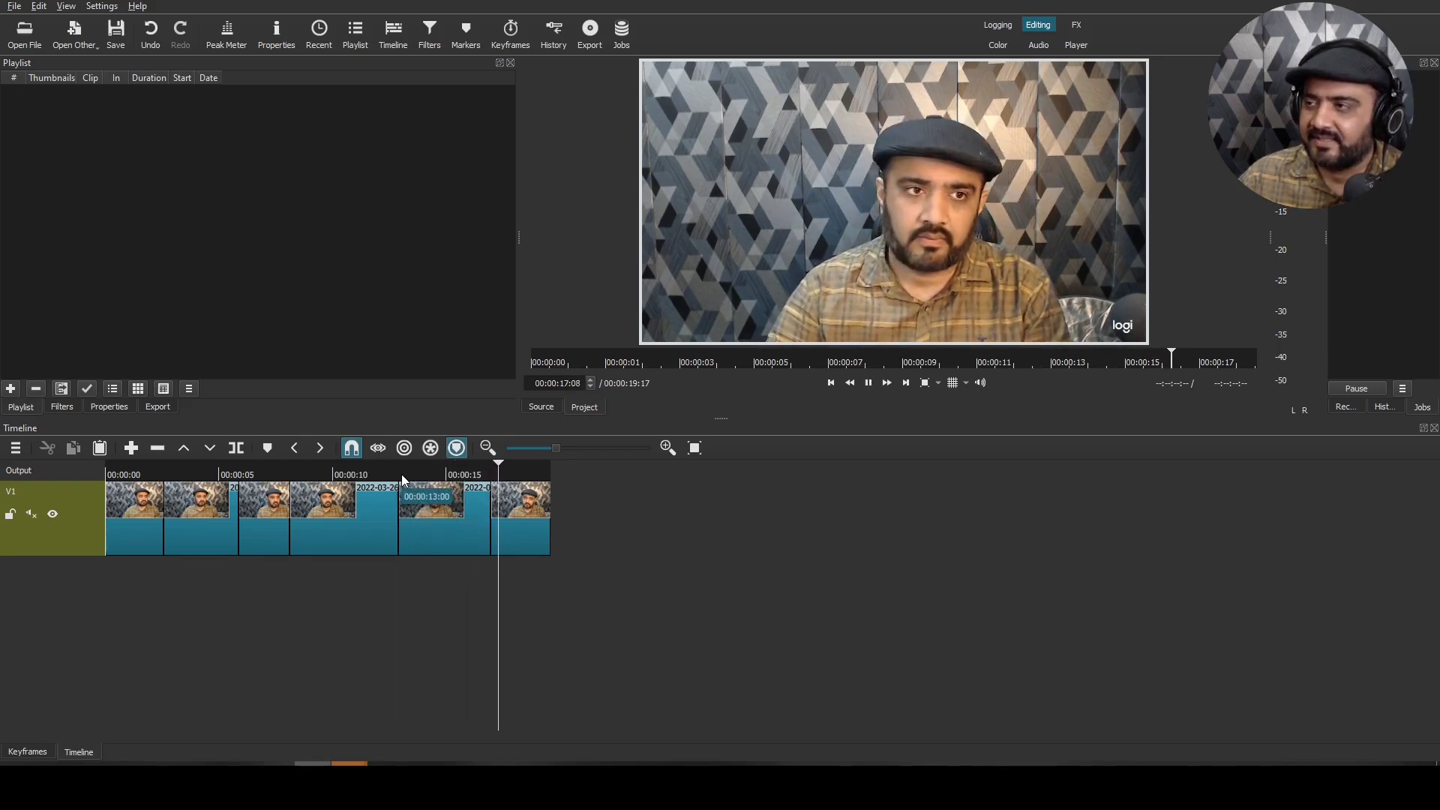
Replay the final take on track V1 and return the playhead to the start of the sequence
click(490, 471)
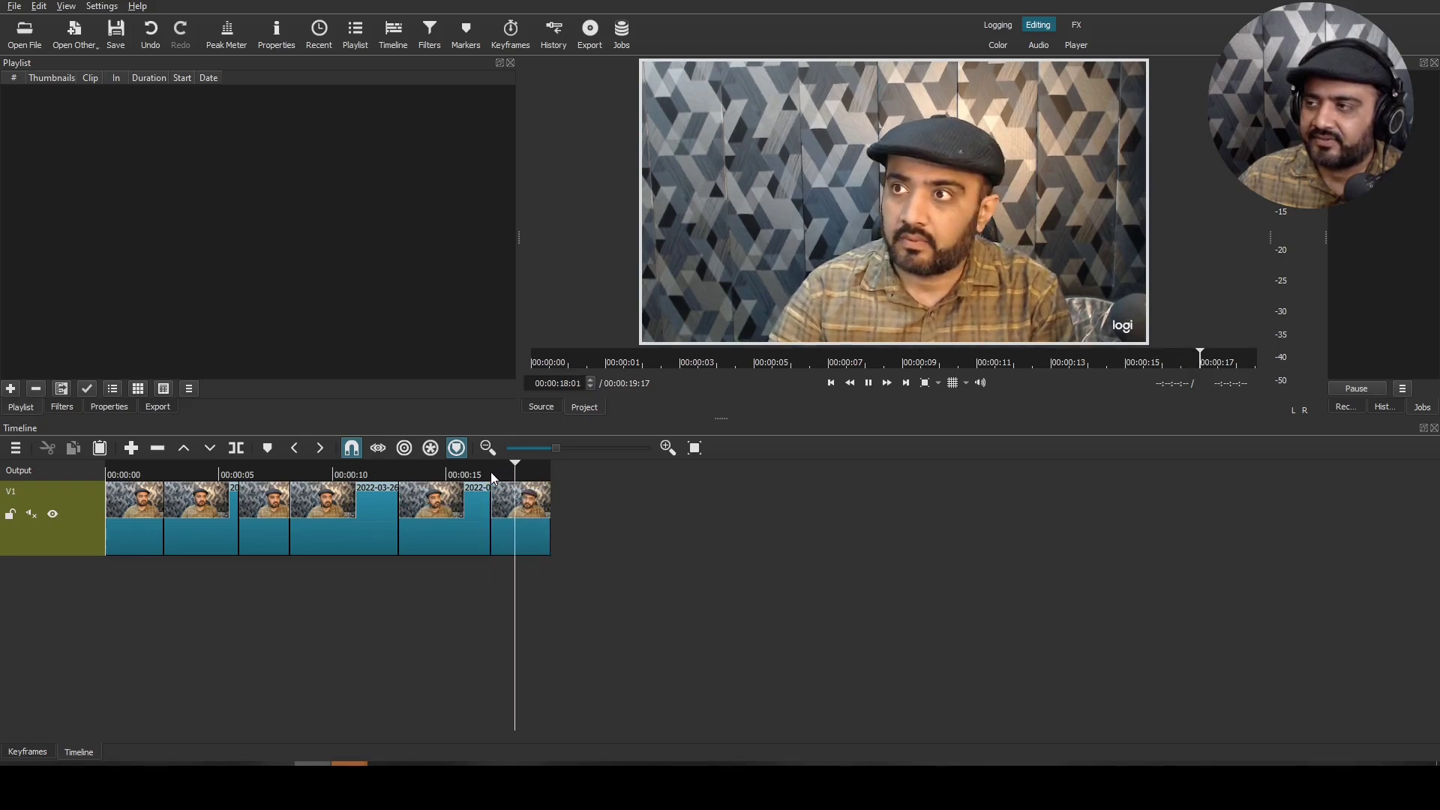
key(space)
click(106, 476)
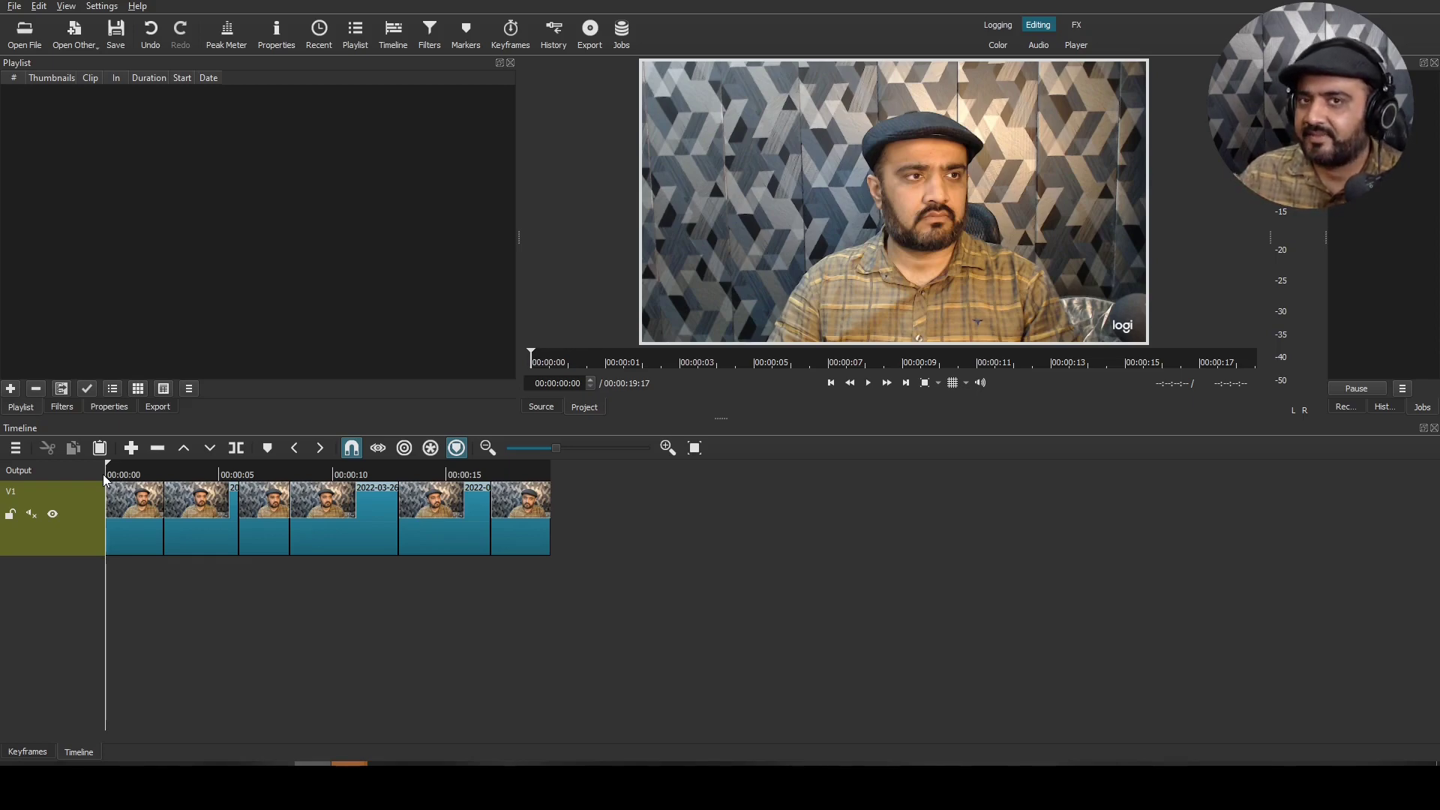
Ripple-delete the first two takes at the beginning of track V1
drag(102, 474, 131, 477)
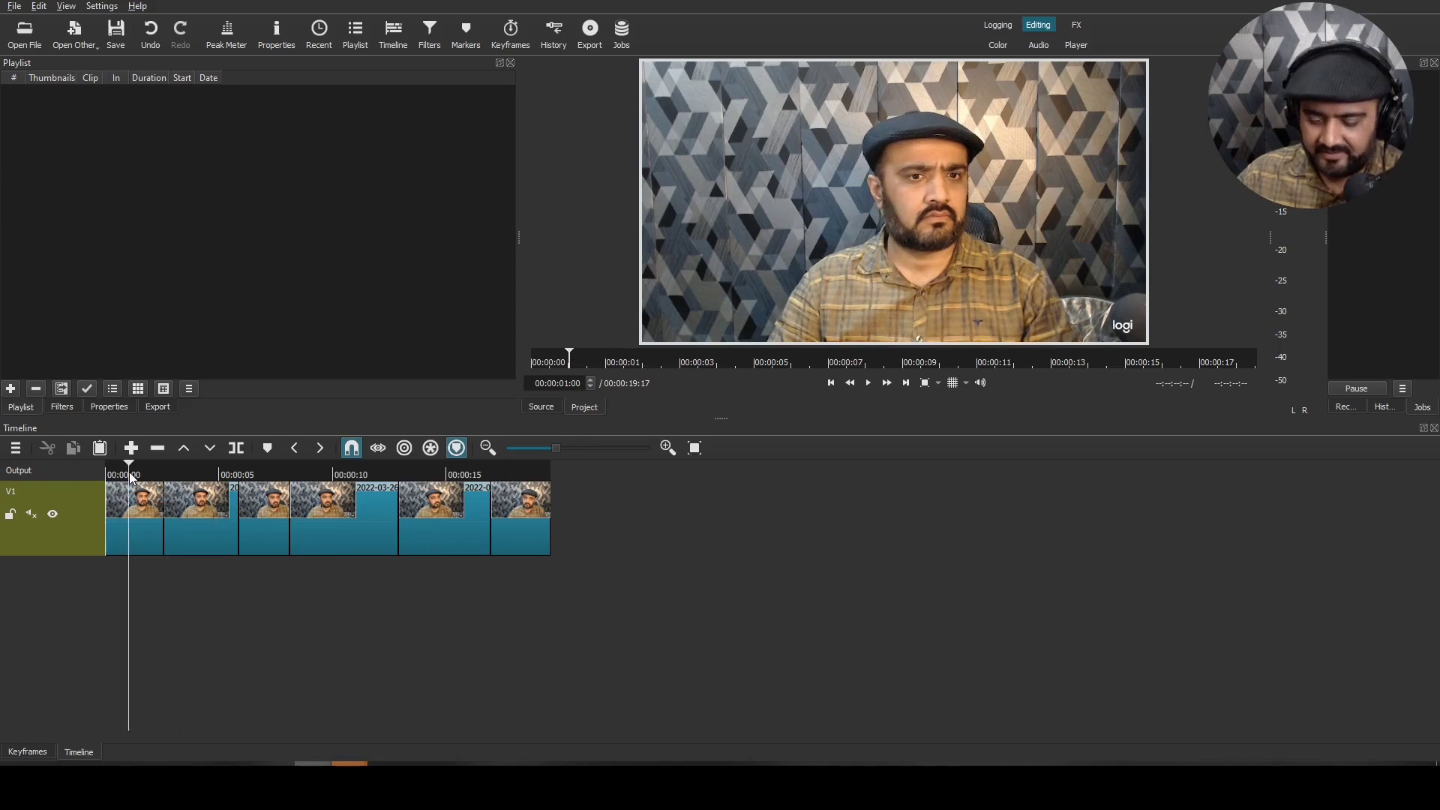
key(Delete)
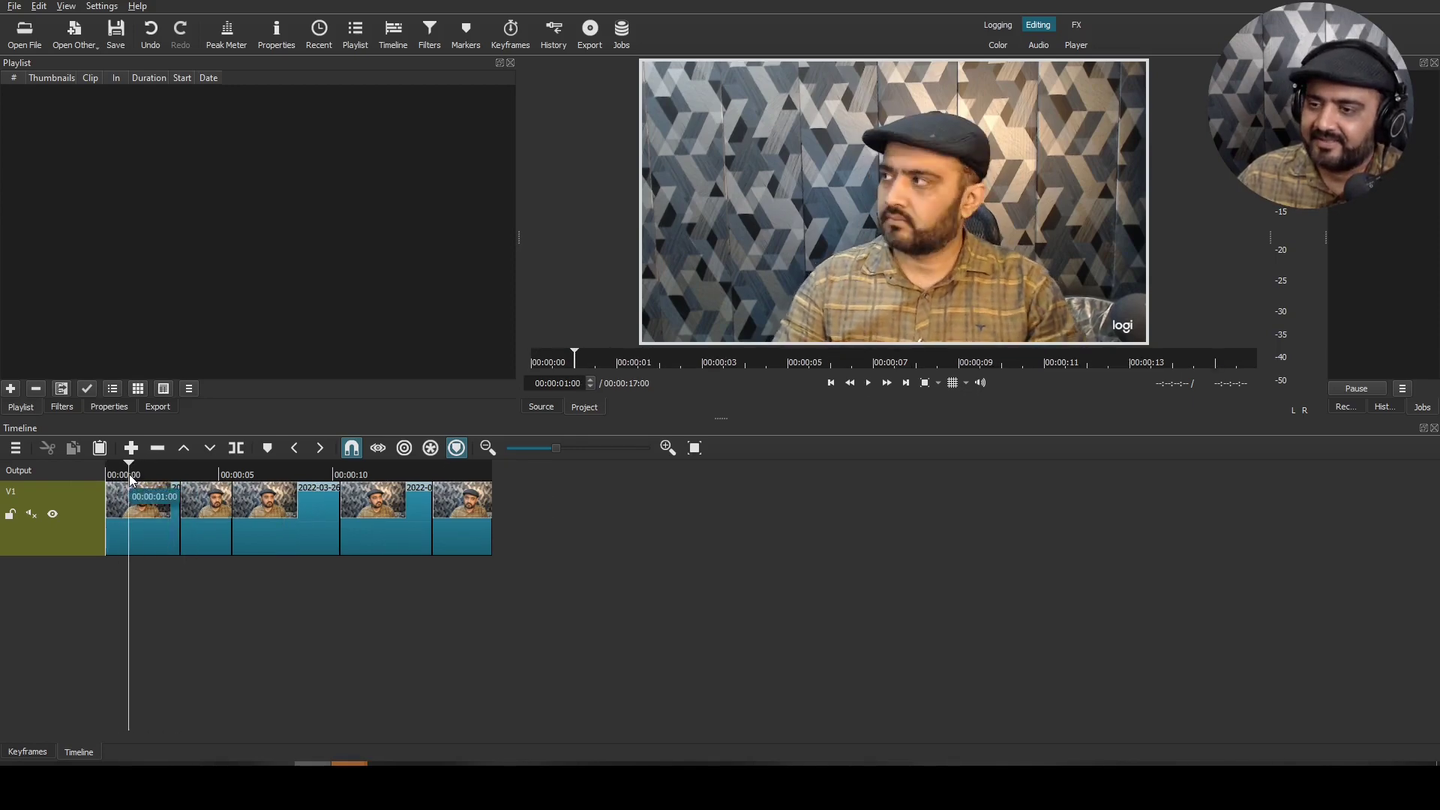
key(Delete)
Preview the remaining takes on track V1 and ripple-delete the second one and the last one
key(space)
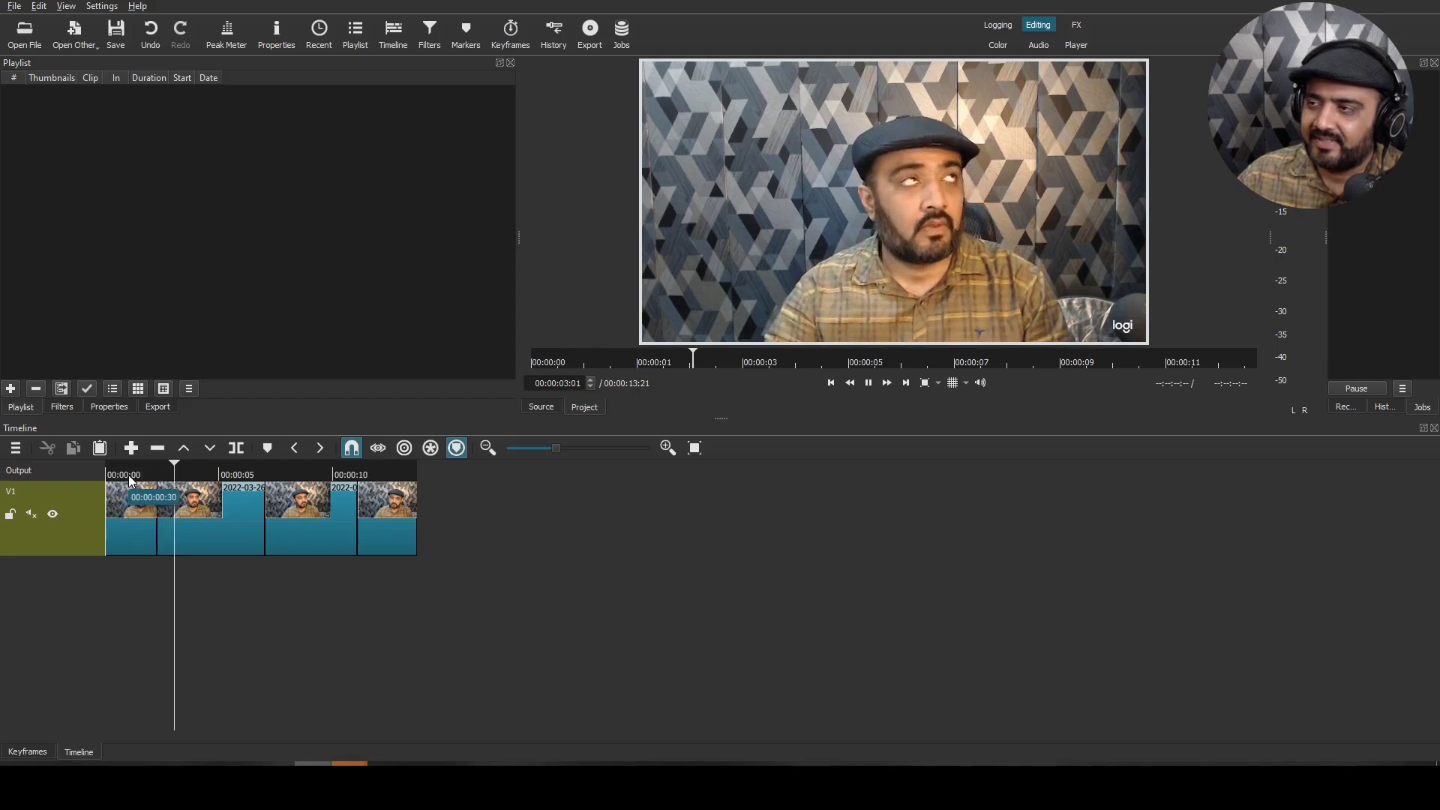
key(Delete)
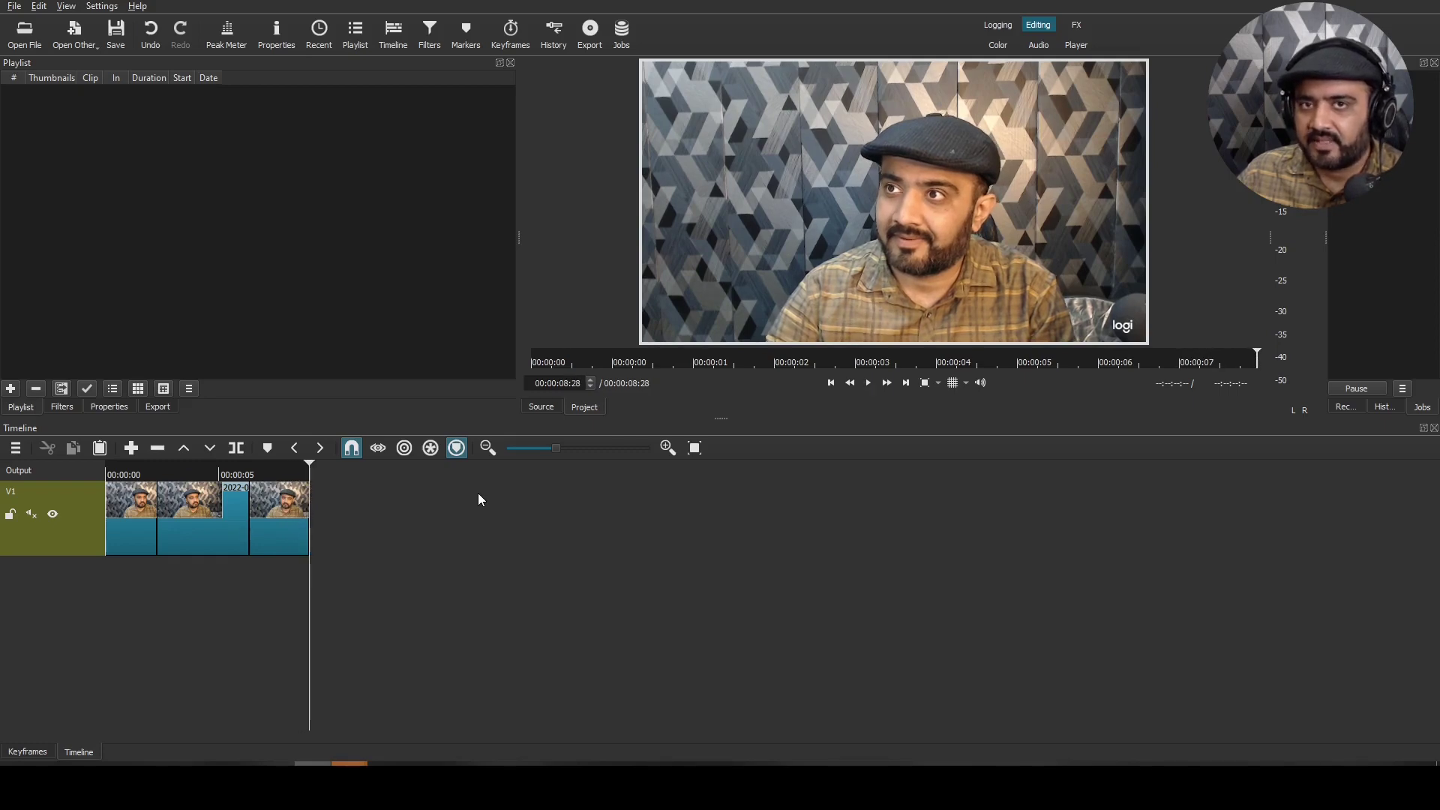
key(space)
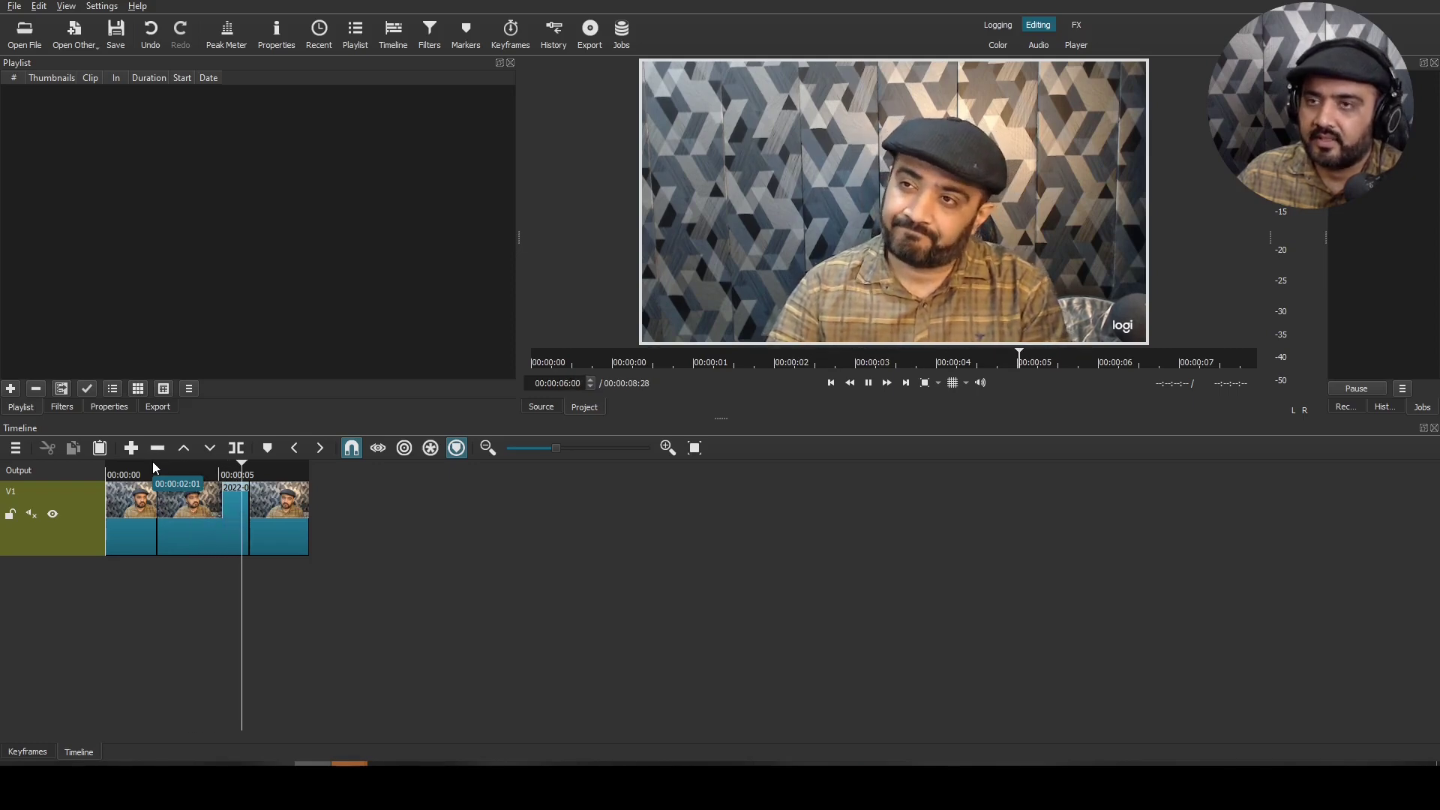
drag(174, 465, 74, 480)
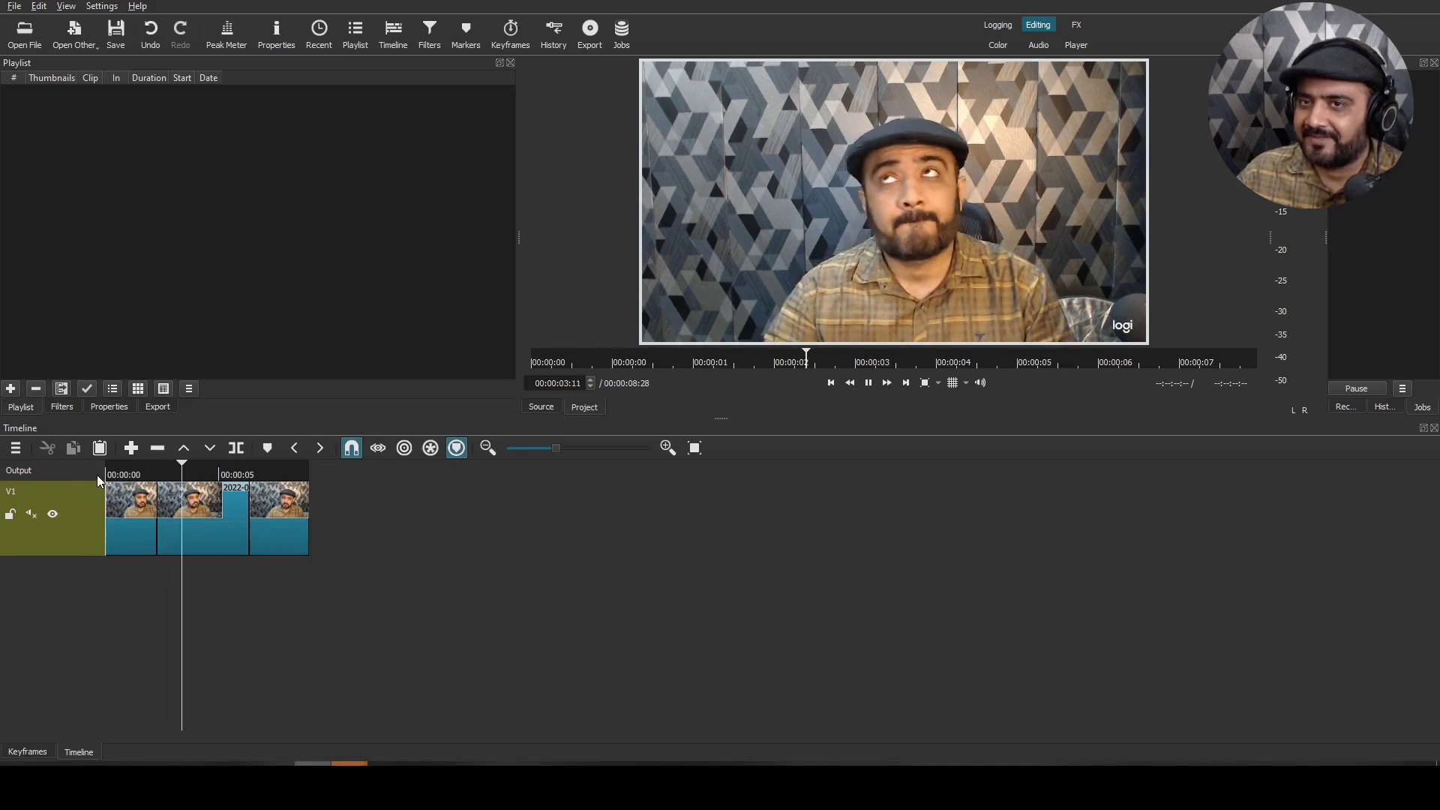
click(264, 471)
drag(269, 473, 271, 472)
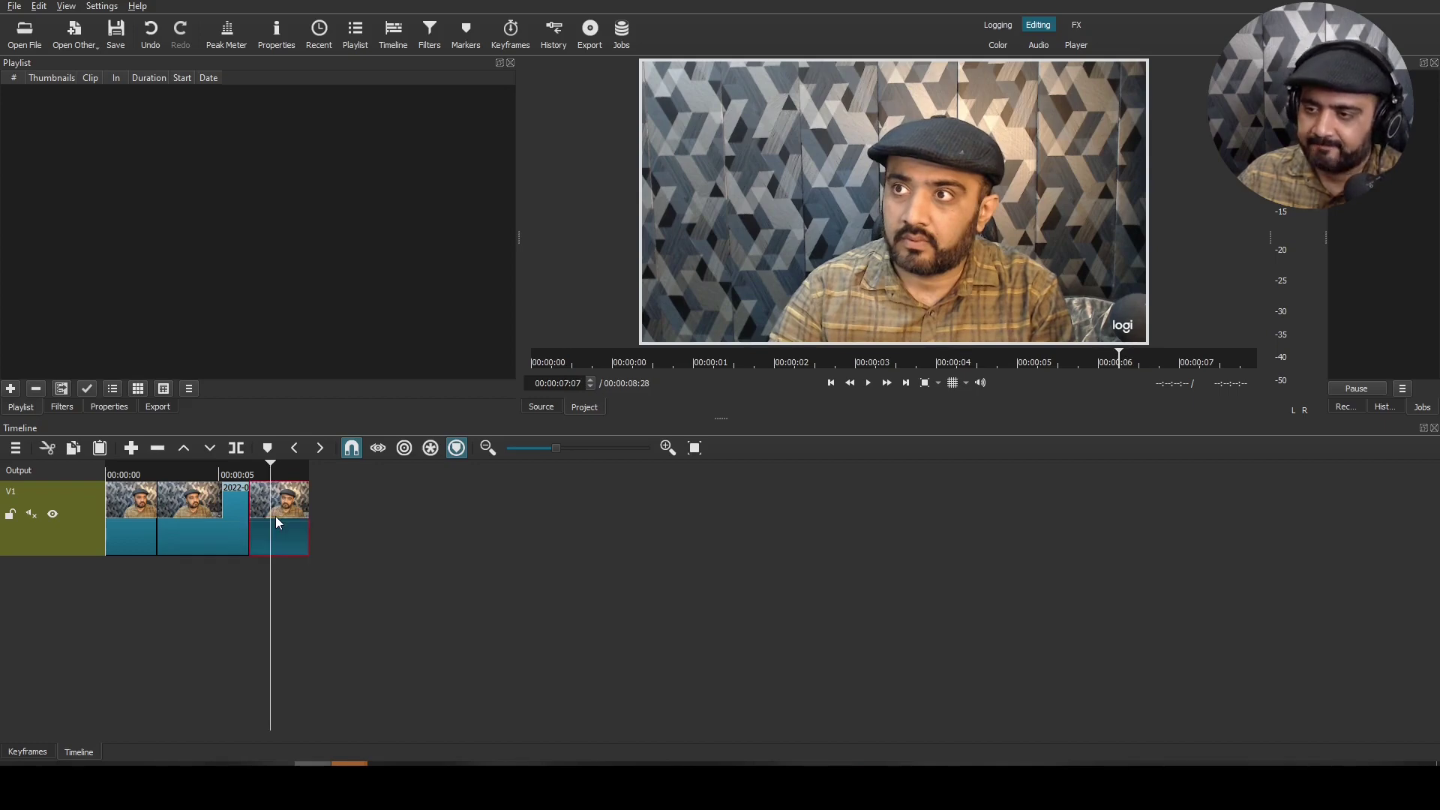
key(Delete)
Play the two remaining takes from the start to compare them and ripple-delete the second, keeping only the first
drag(135, 473, 100, 477)
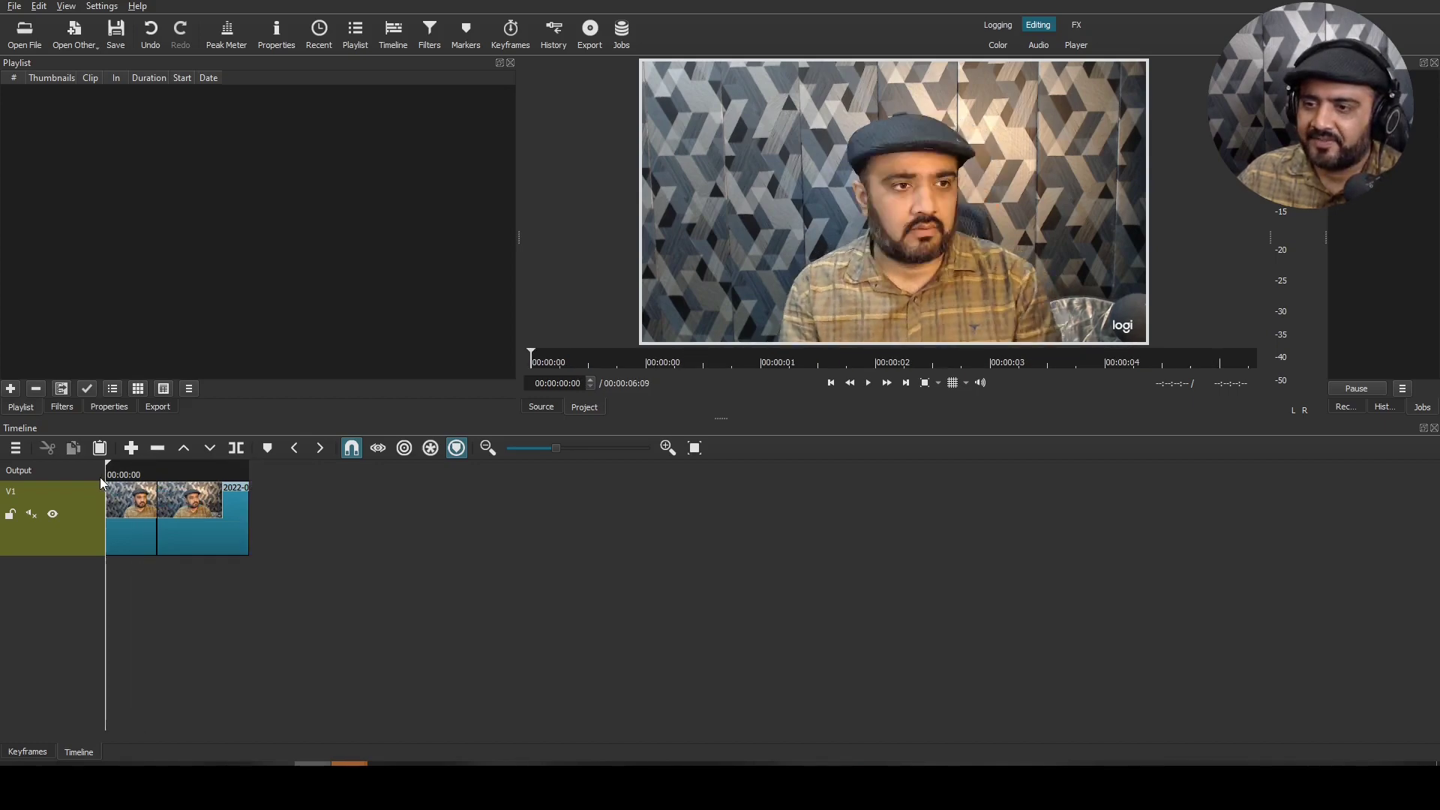
key(space)
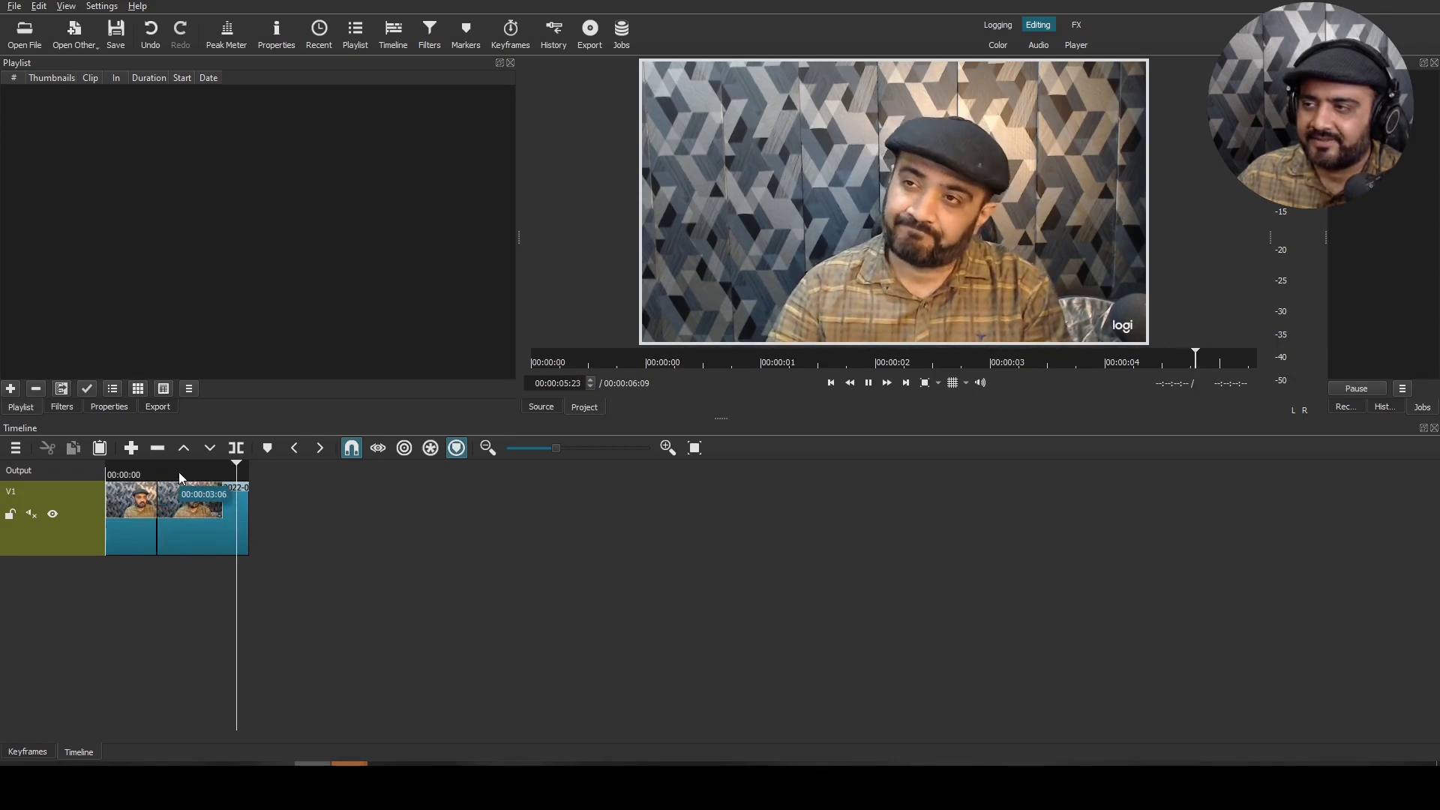
click(163, 472)
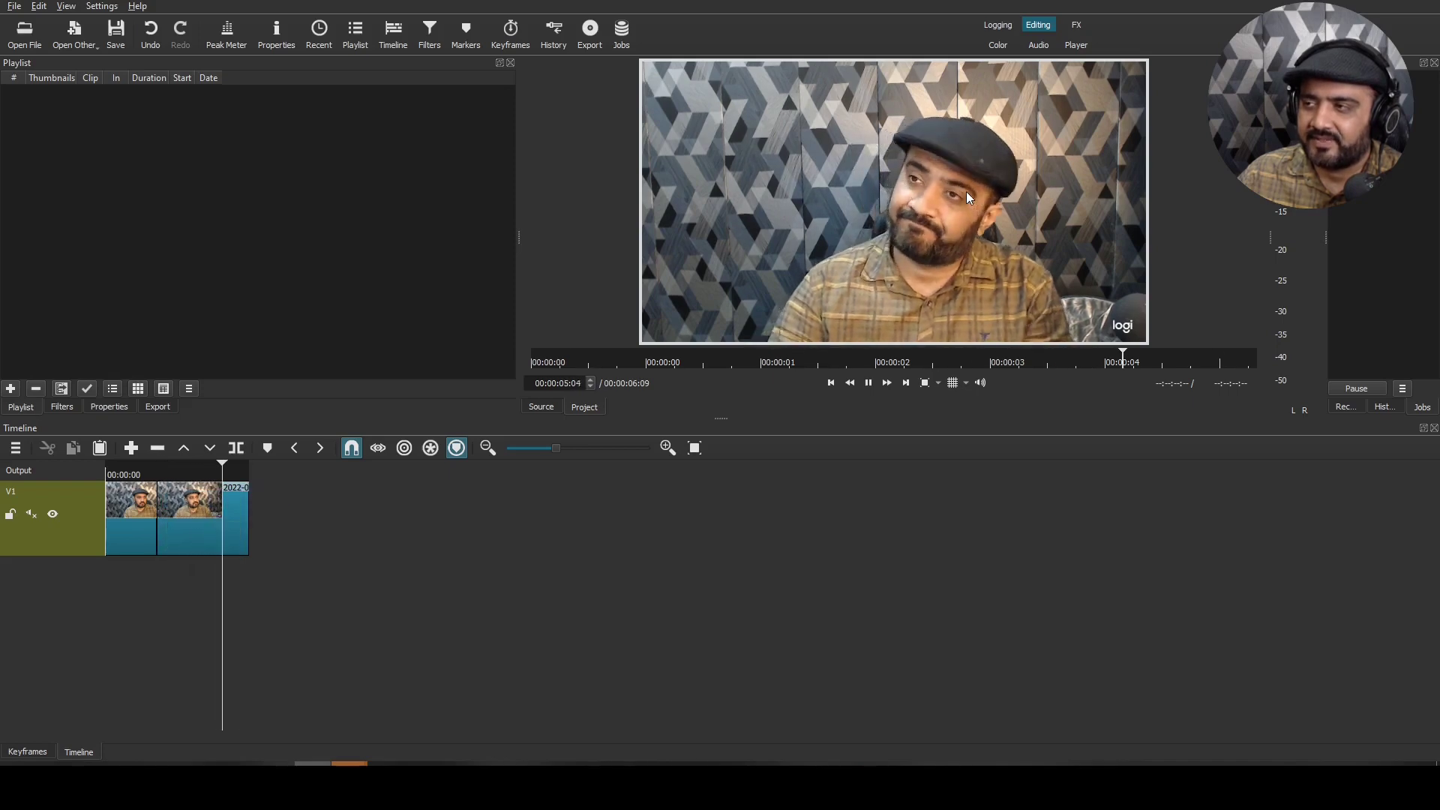
click(105, 465)
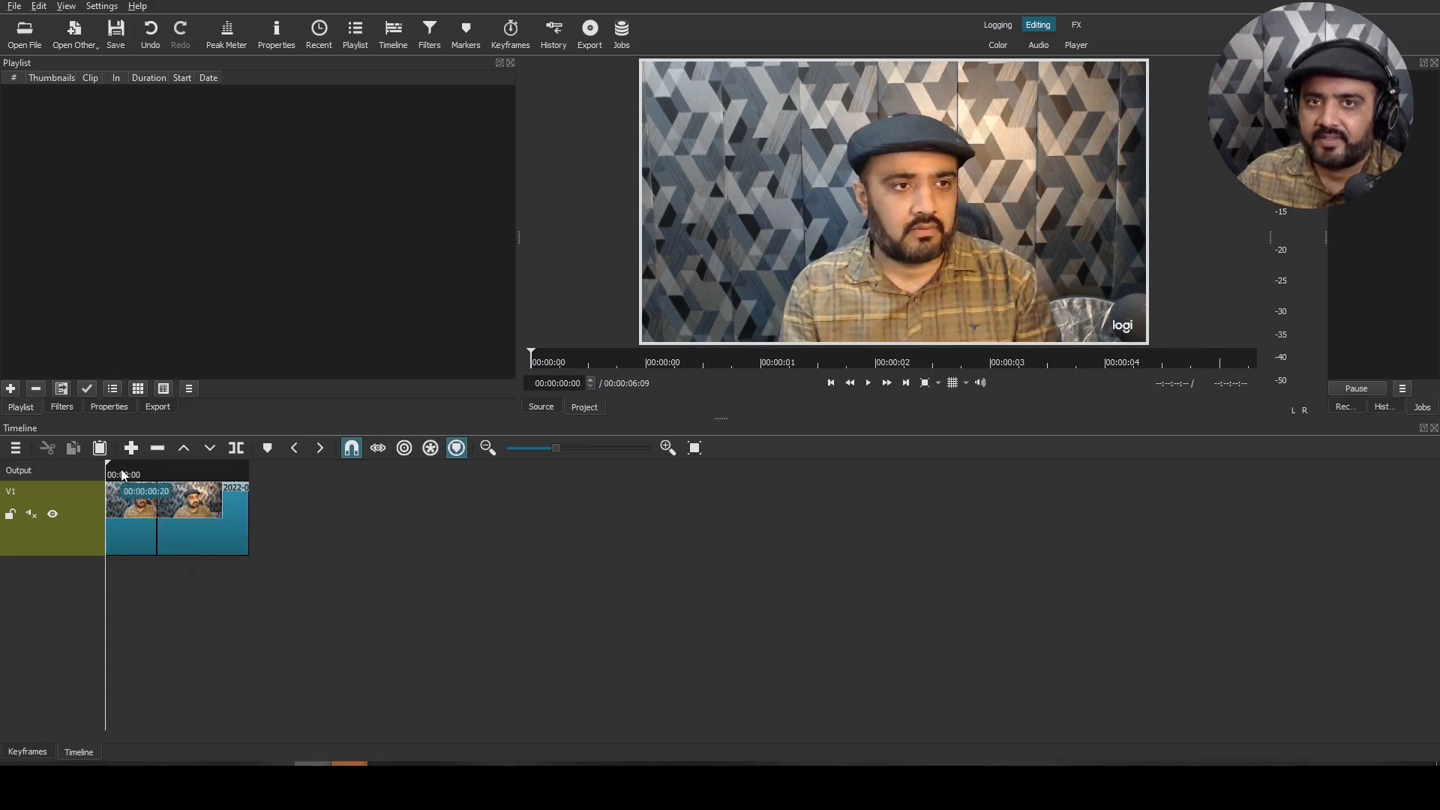
key(space)
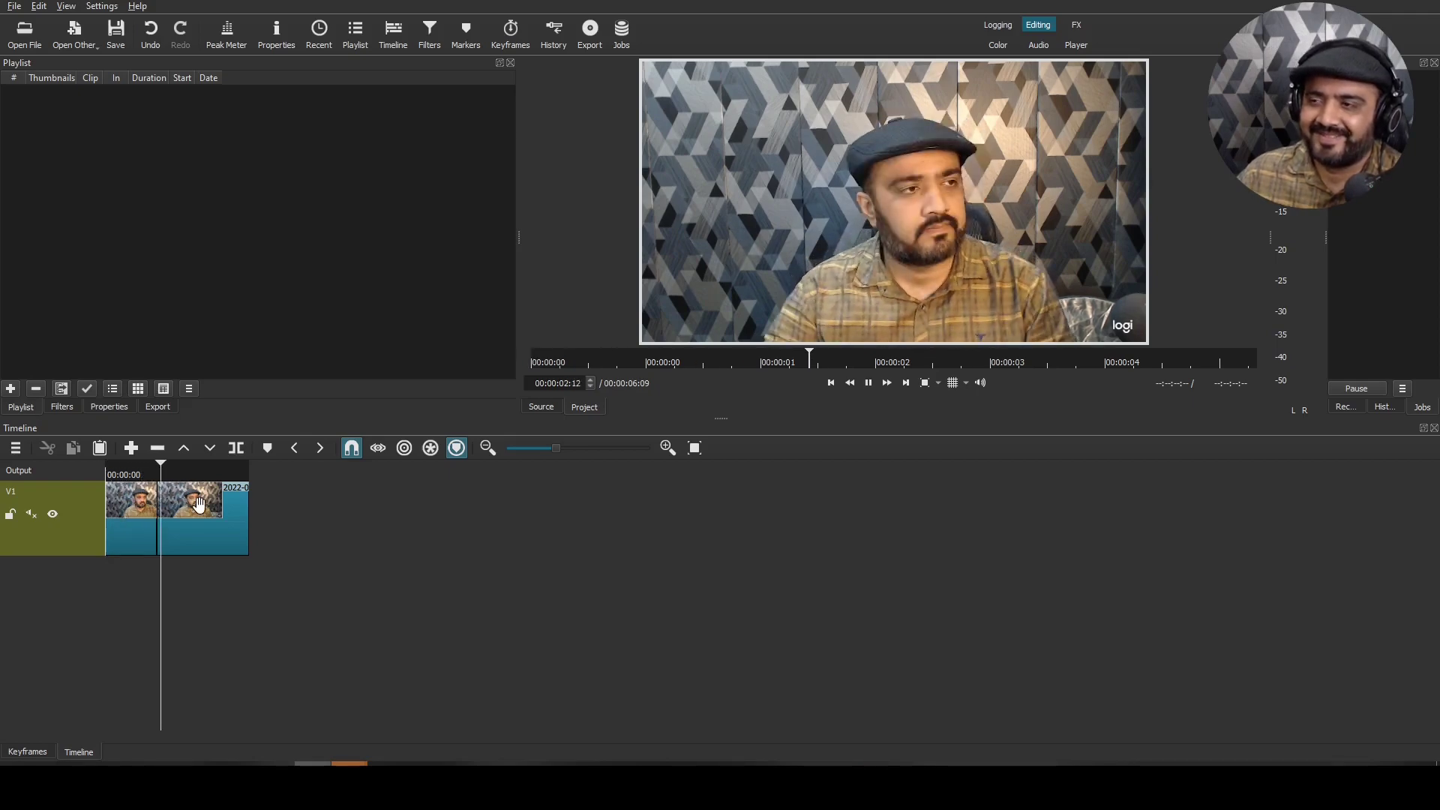
key(space)
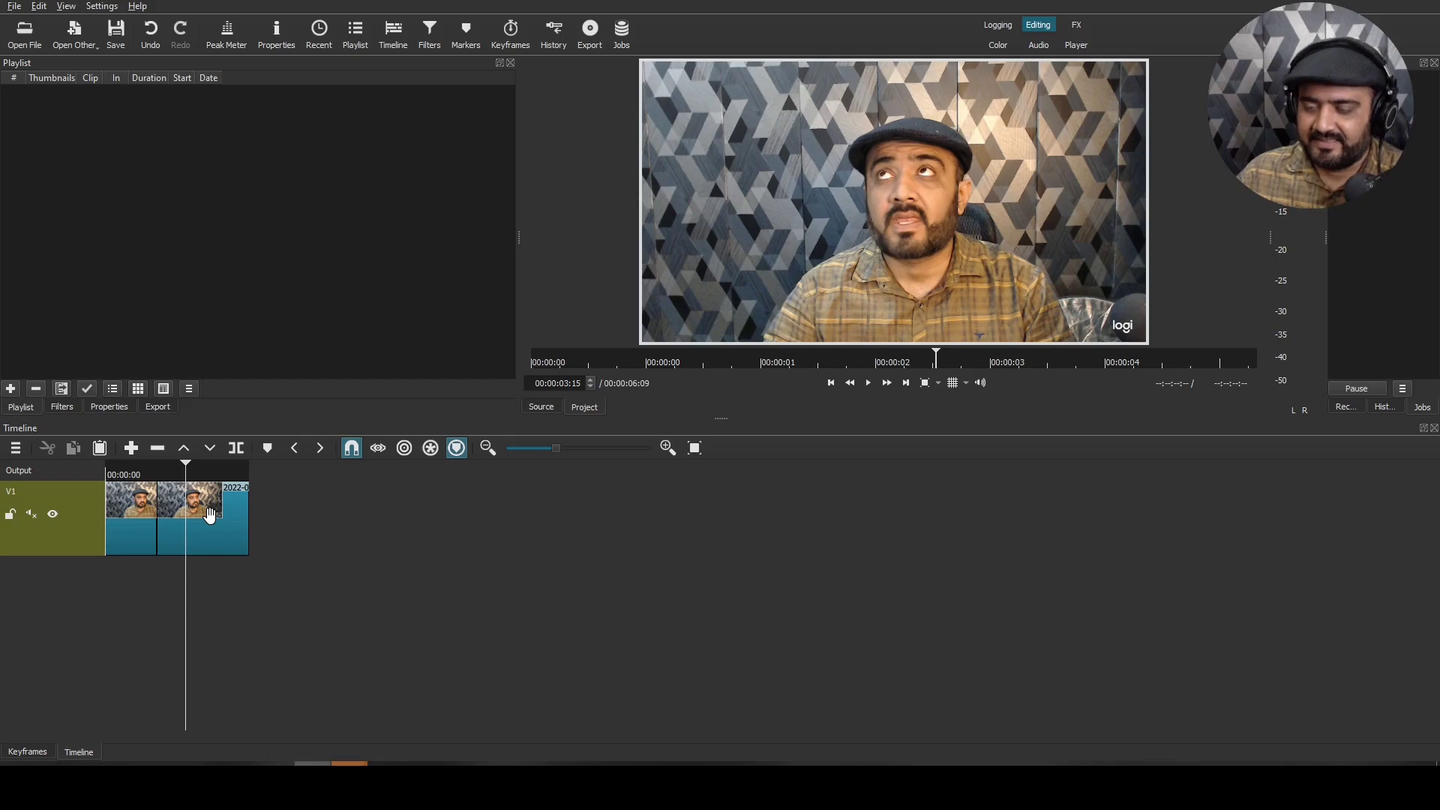
click(210, 516)
key(Delete)
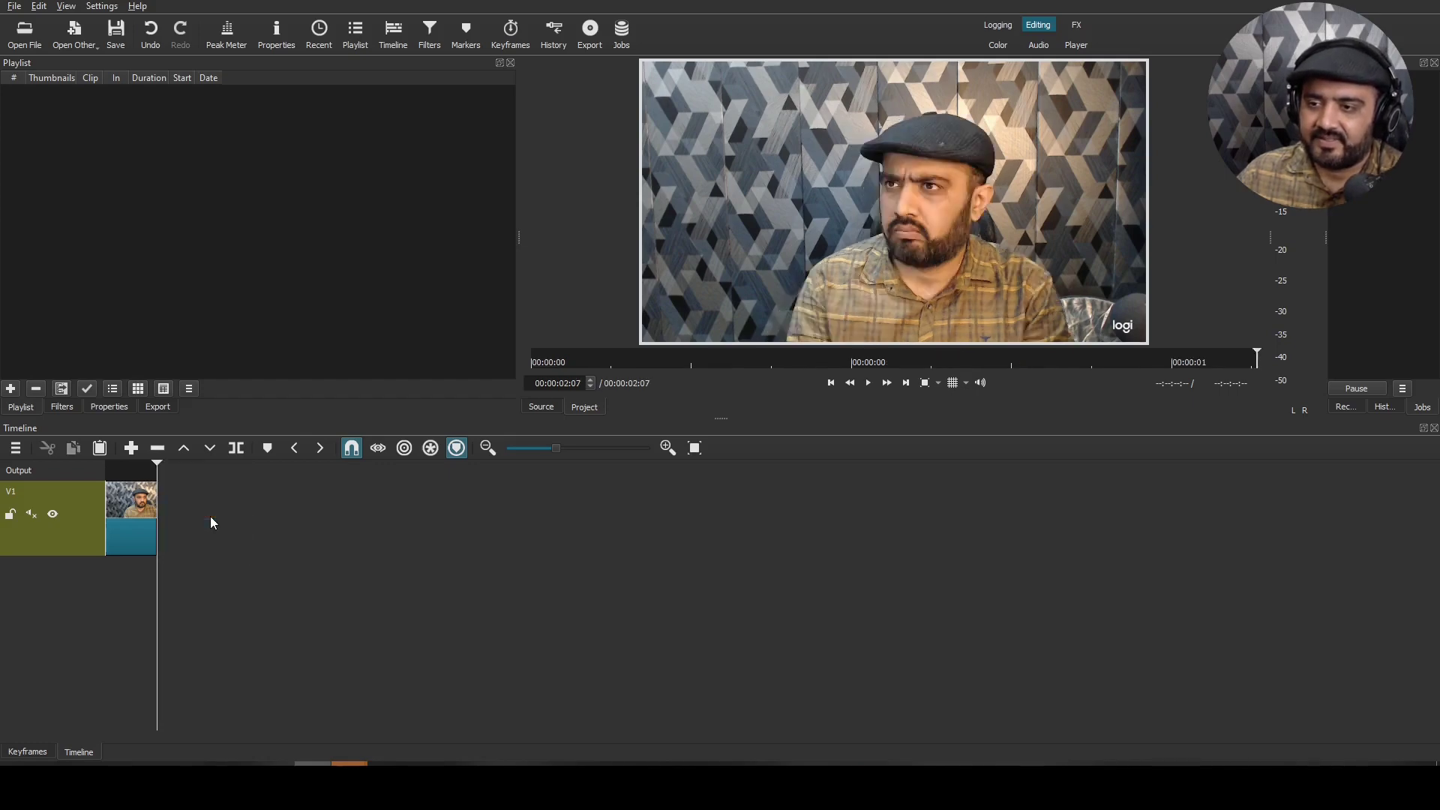
Shift the single remaining clip slightly later on track V1 and play it from its new start
click(105, 474)
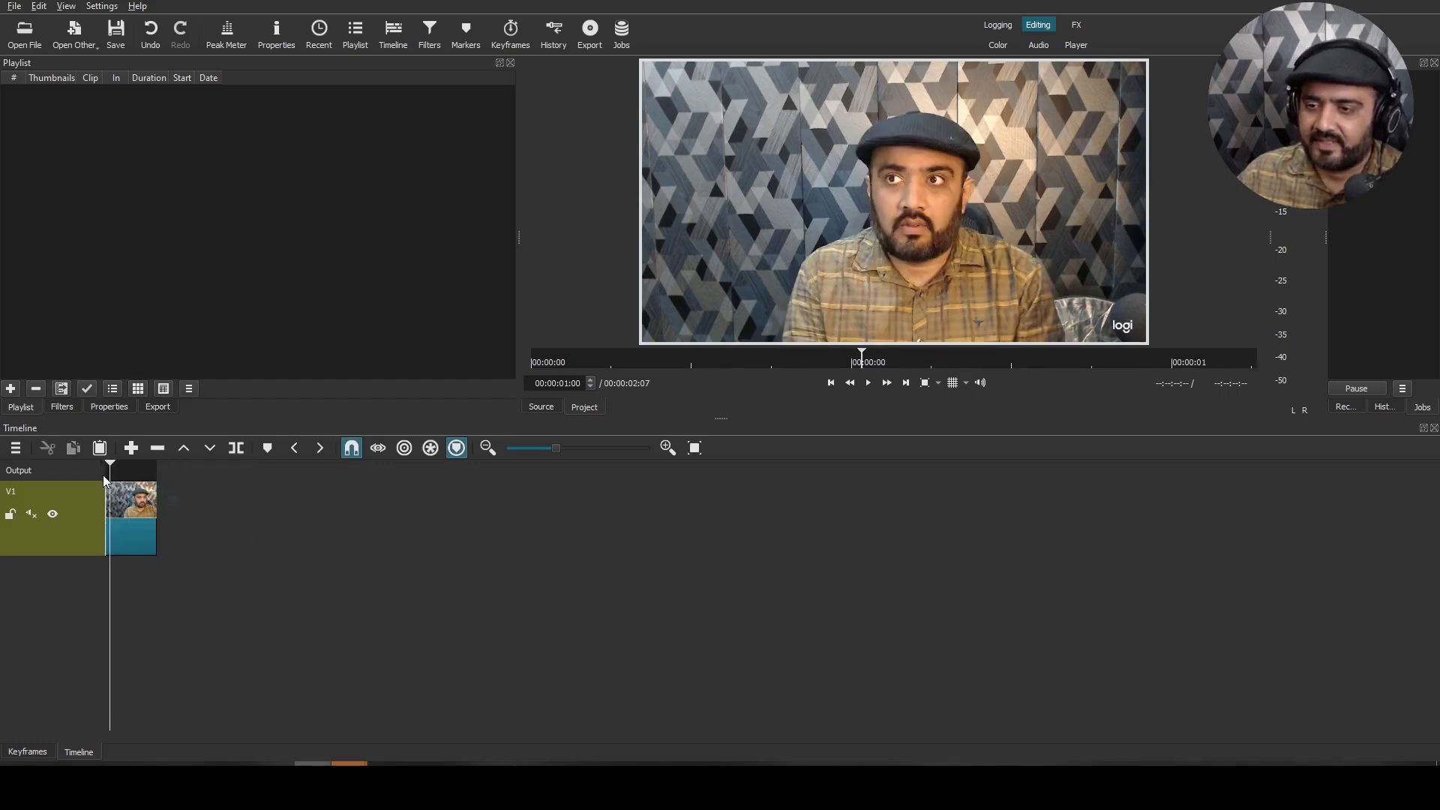
click(667, 448)
click(667, 448)
click(666, 447)
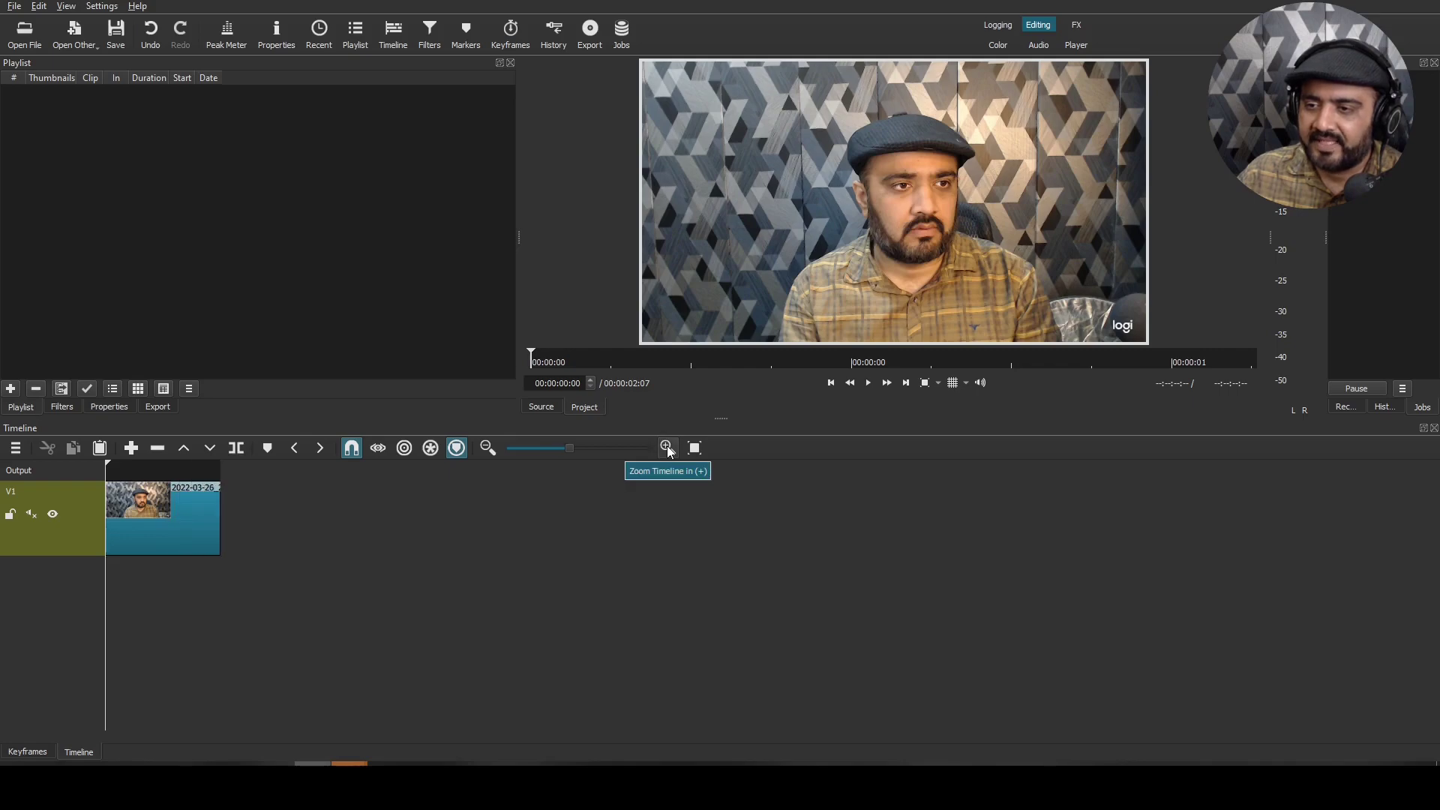
click(667, 447)
click(122, 498)
drag(122, 497, 137, 498)
click(120, 467)
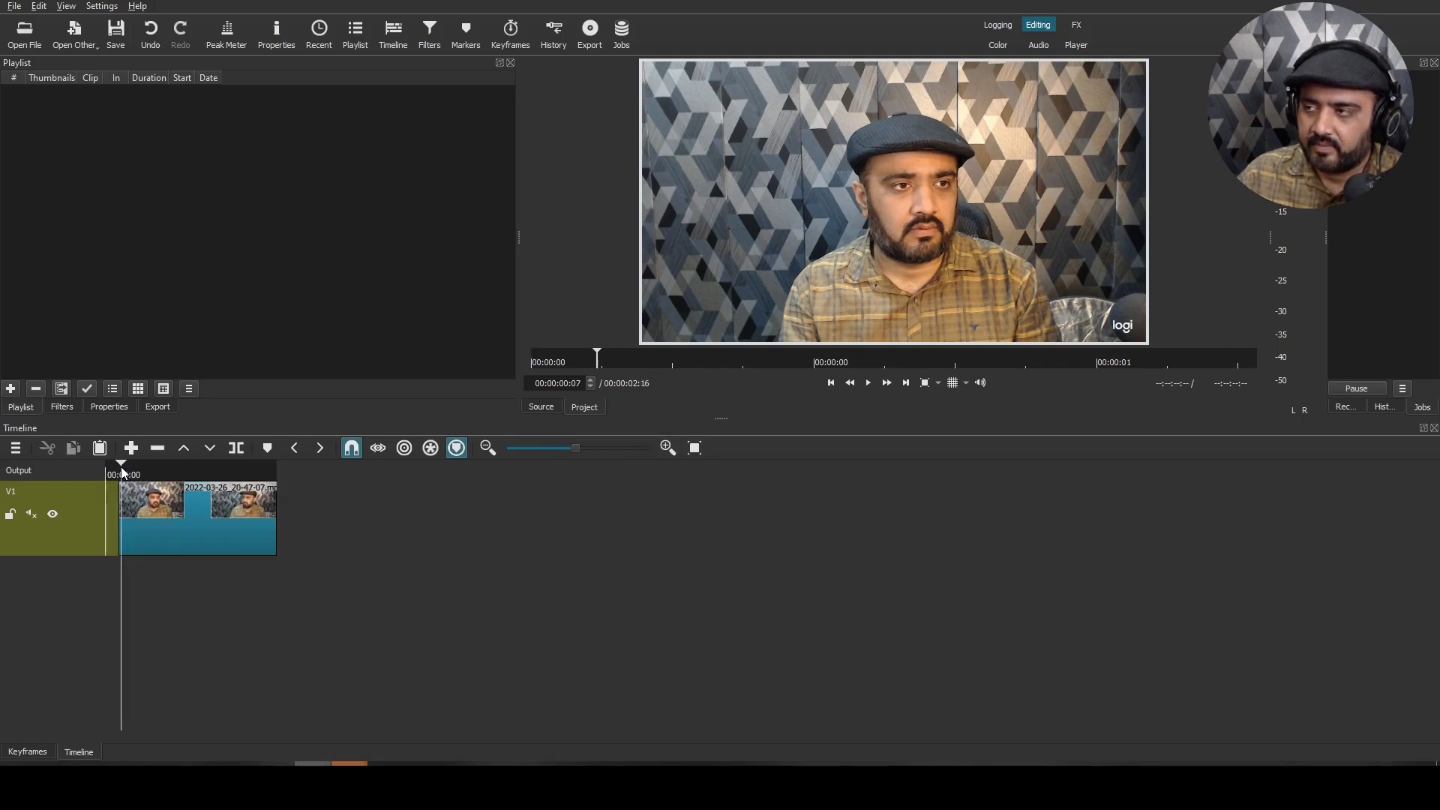
key(space)
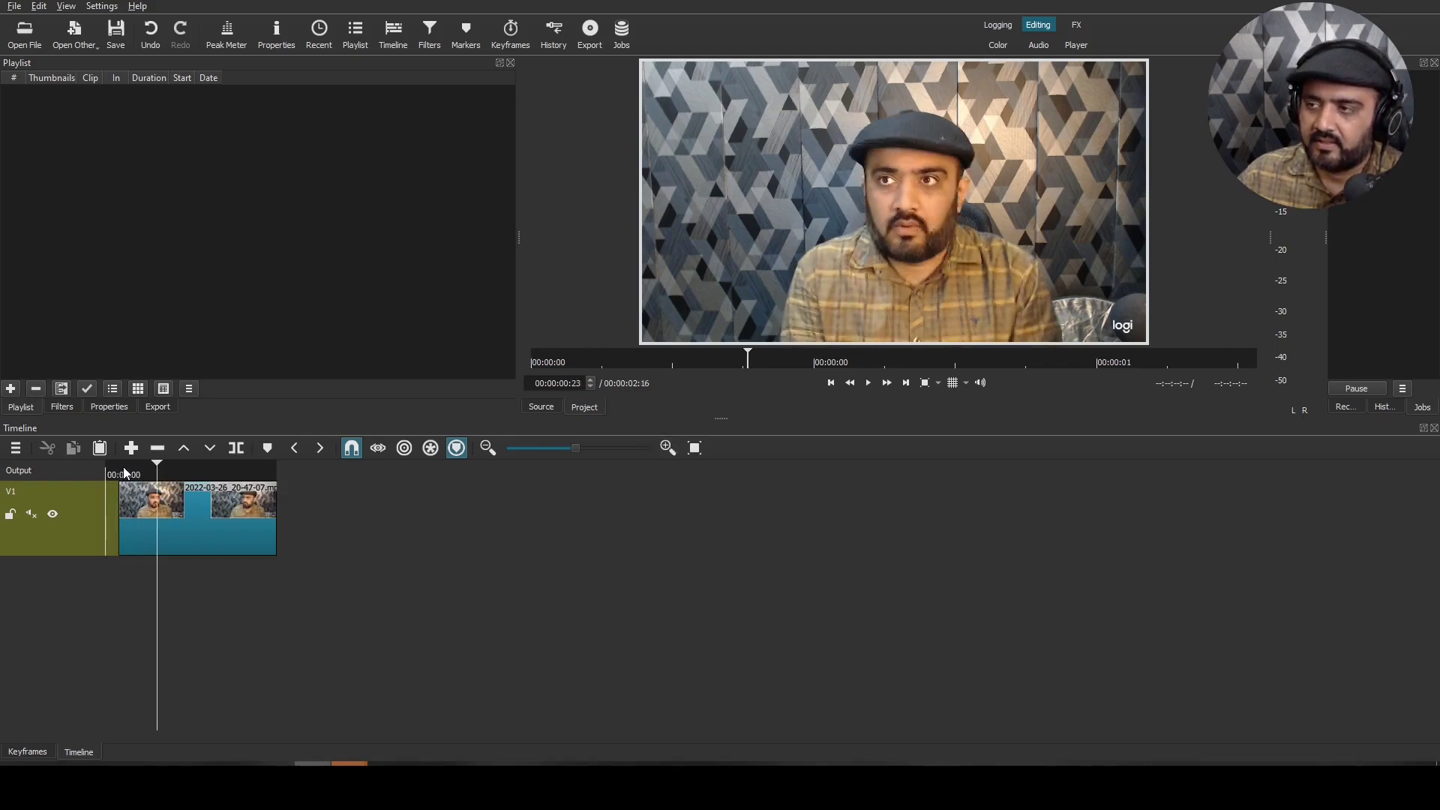
Remove the empty gap before the clip on track V1 and return the playhead to the start
right_click(127, 483)
click(154, 537)
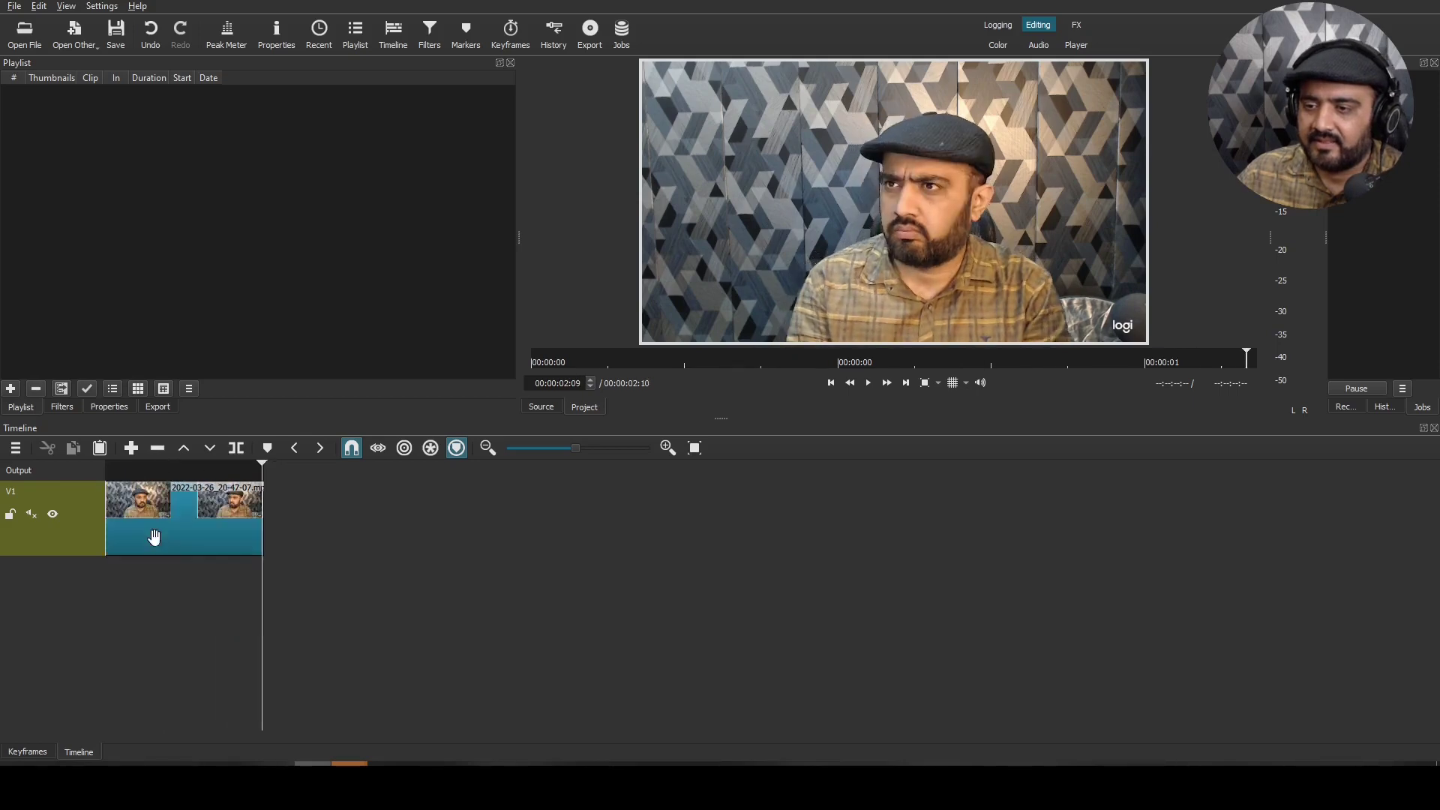
key(Home)
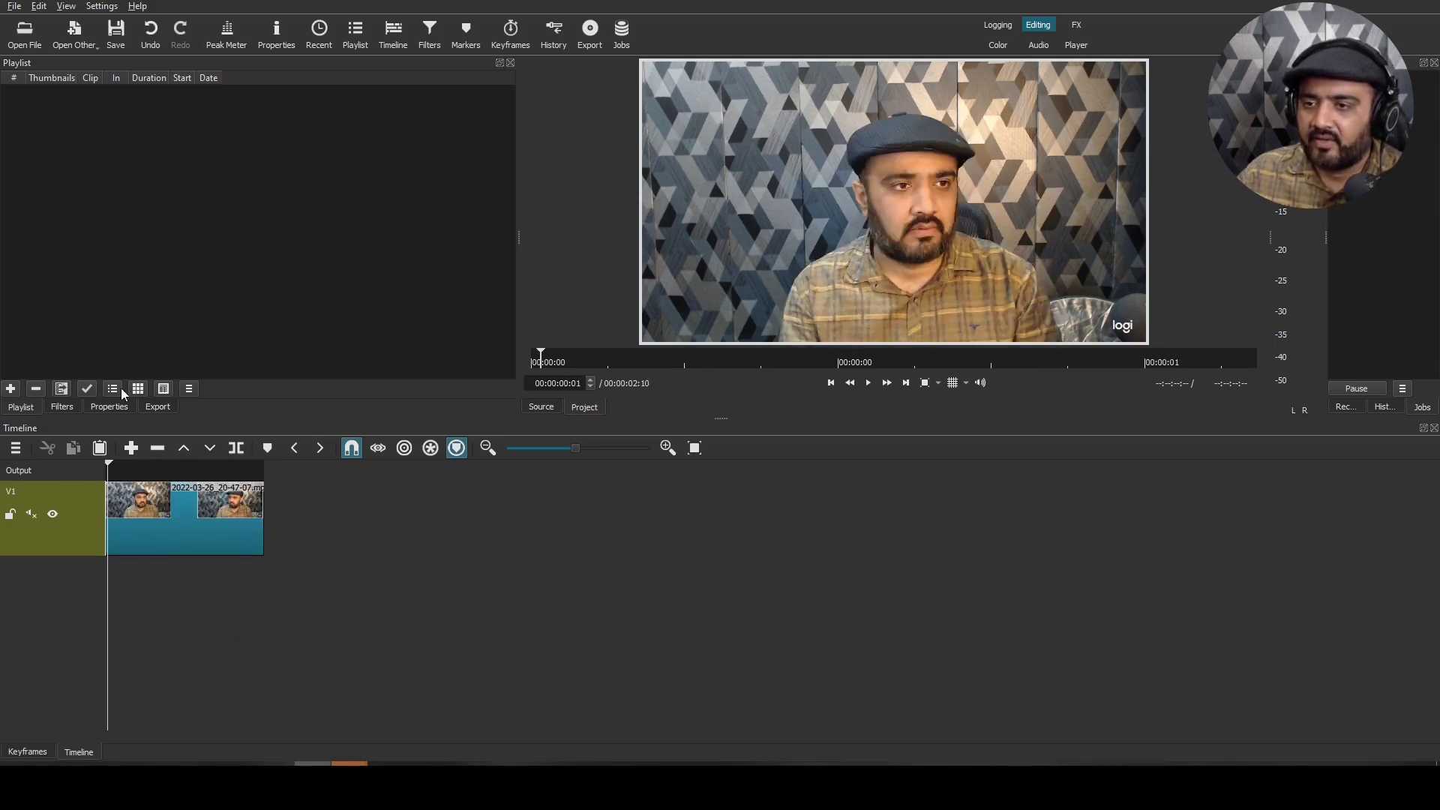
Export the timeline with the YouTube preset as an MP4 named HeadTurn in the Videos folder
click(158, 407)
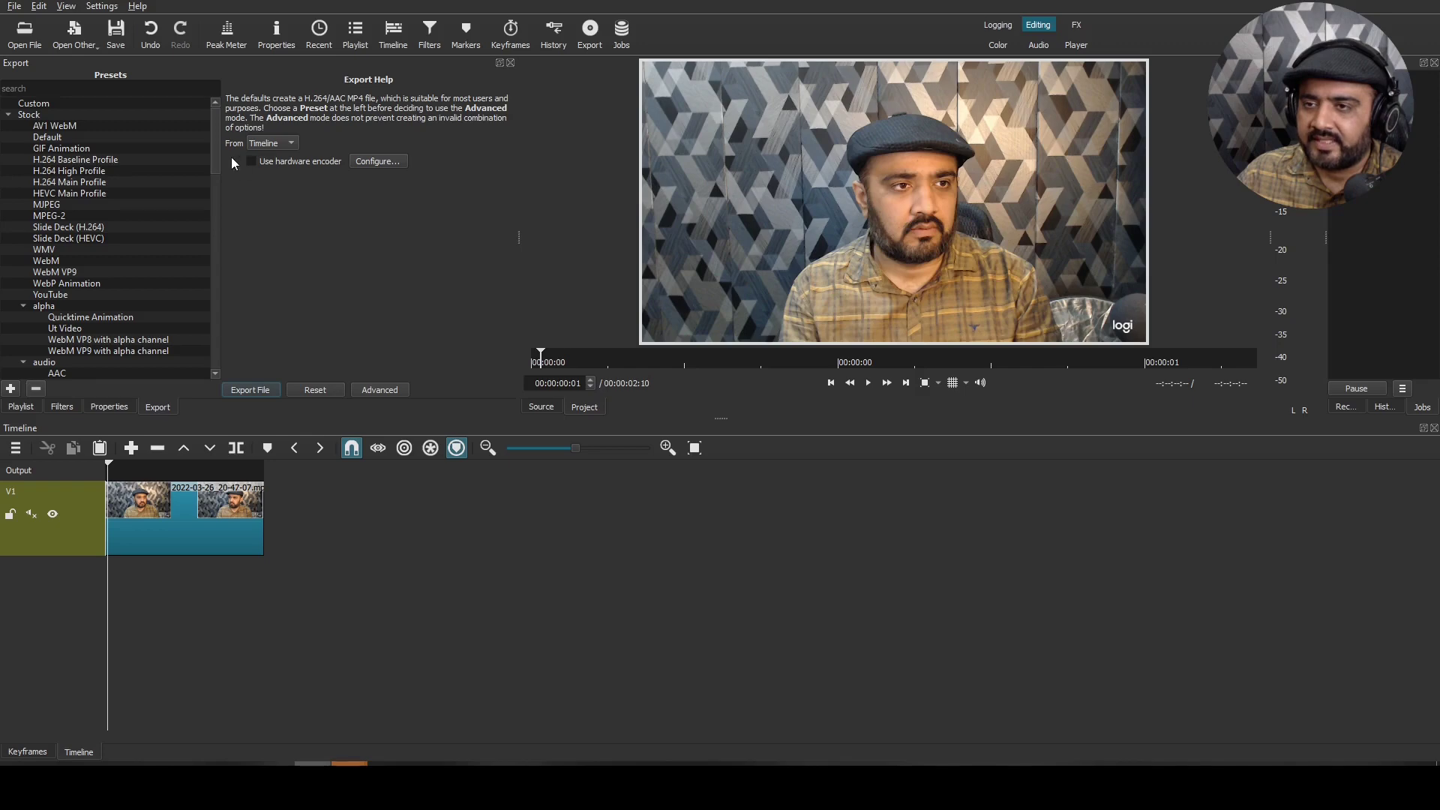
click(64, 296)
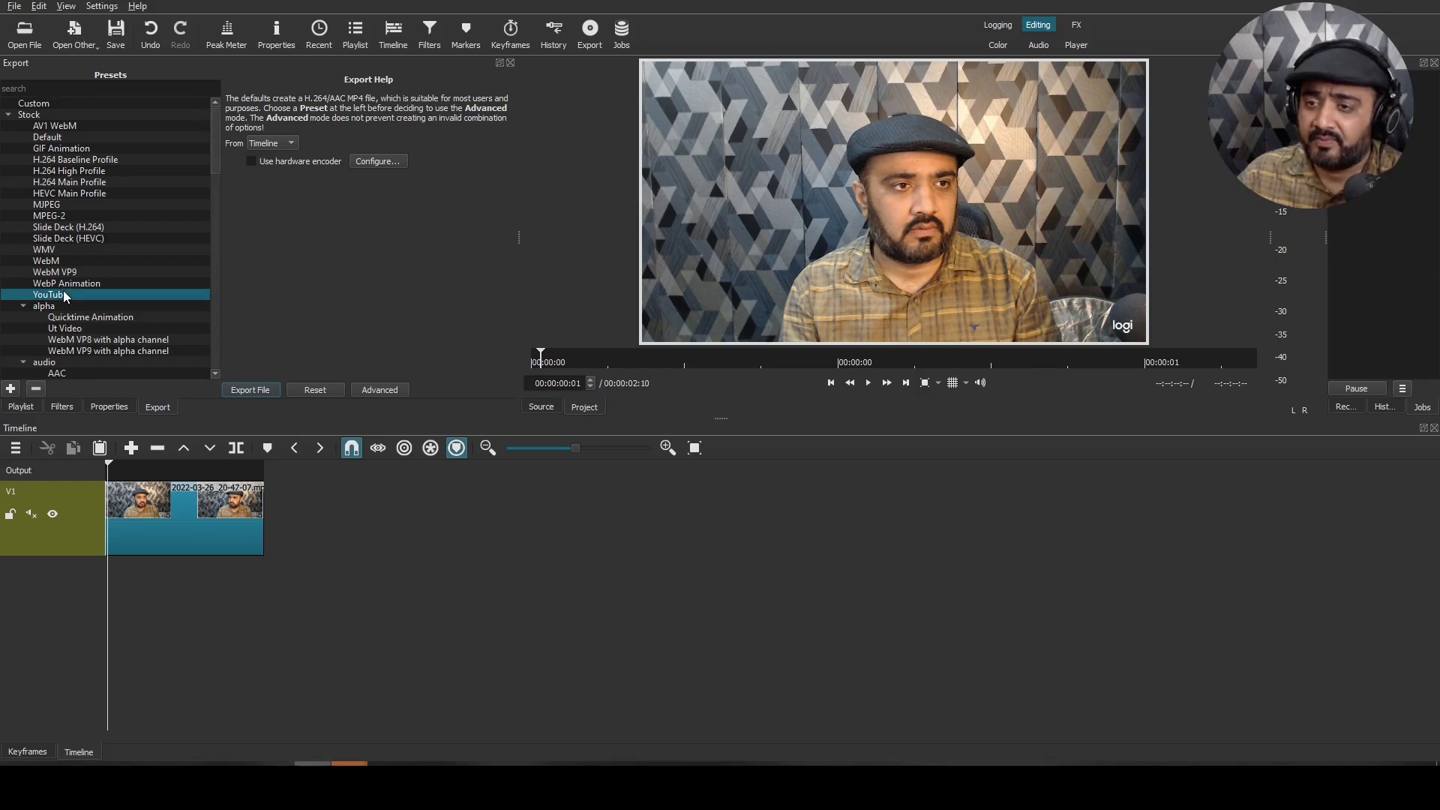
click(265, 388)
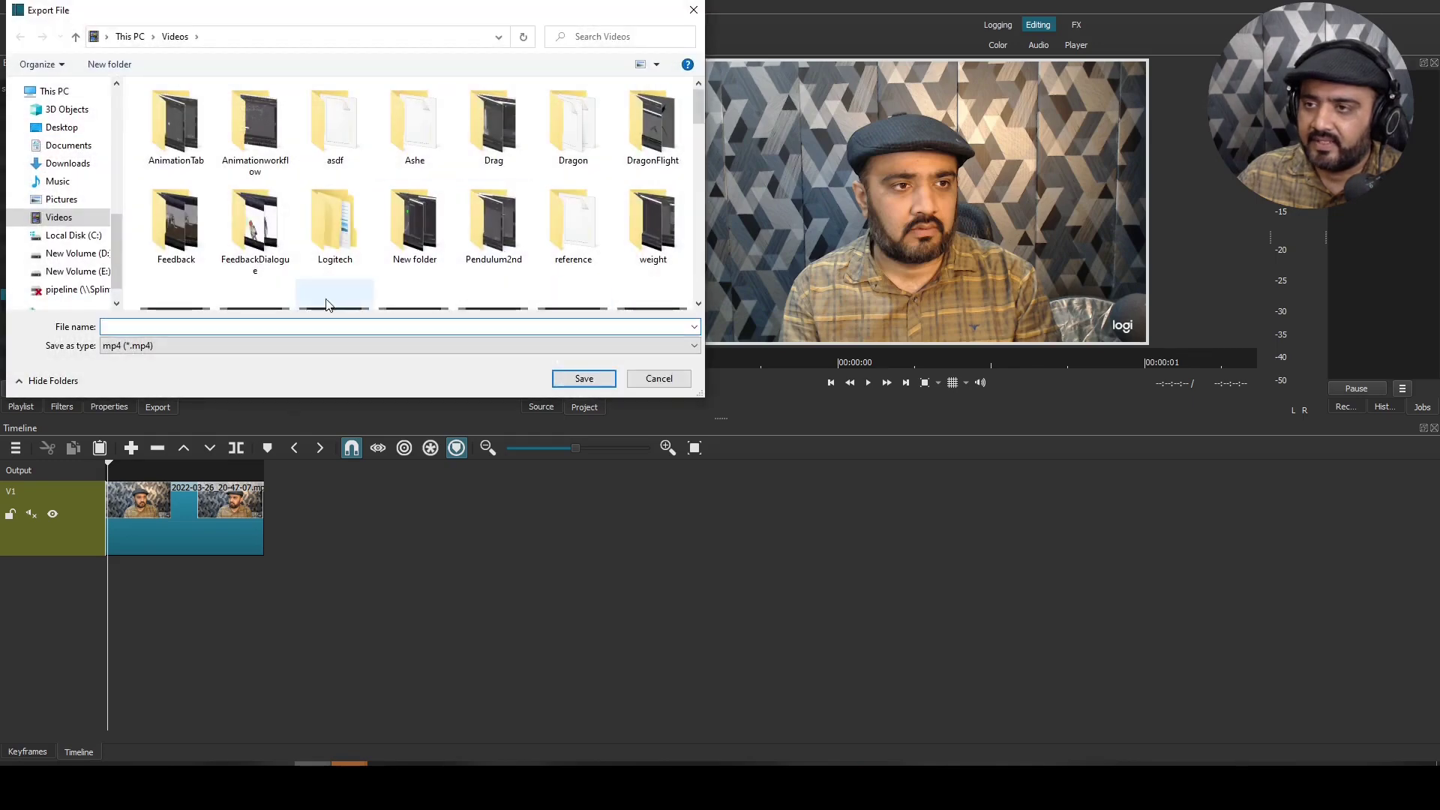
click(584, 378)
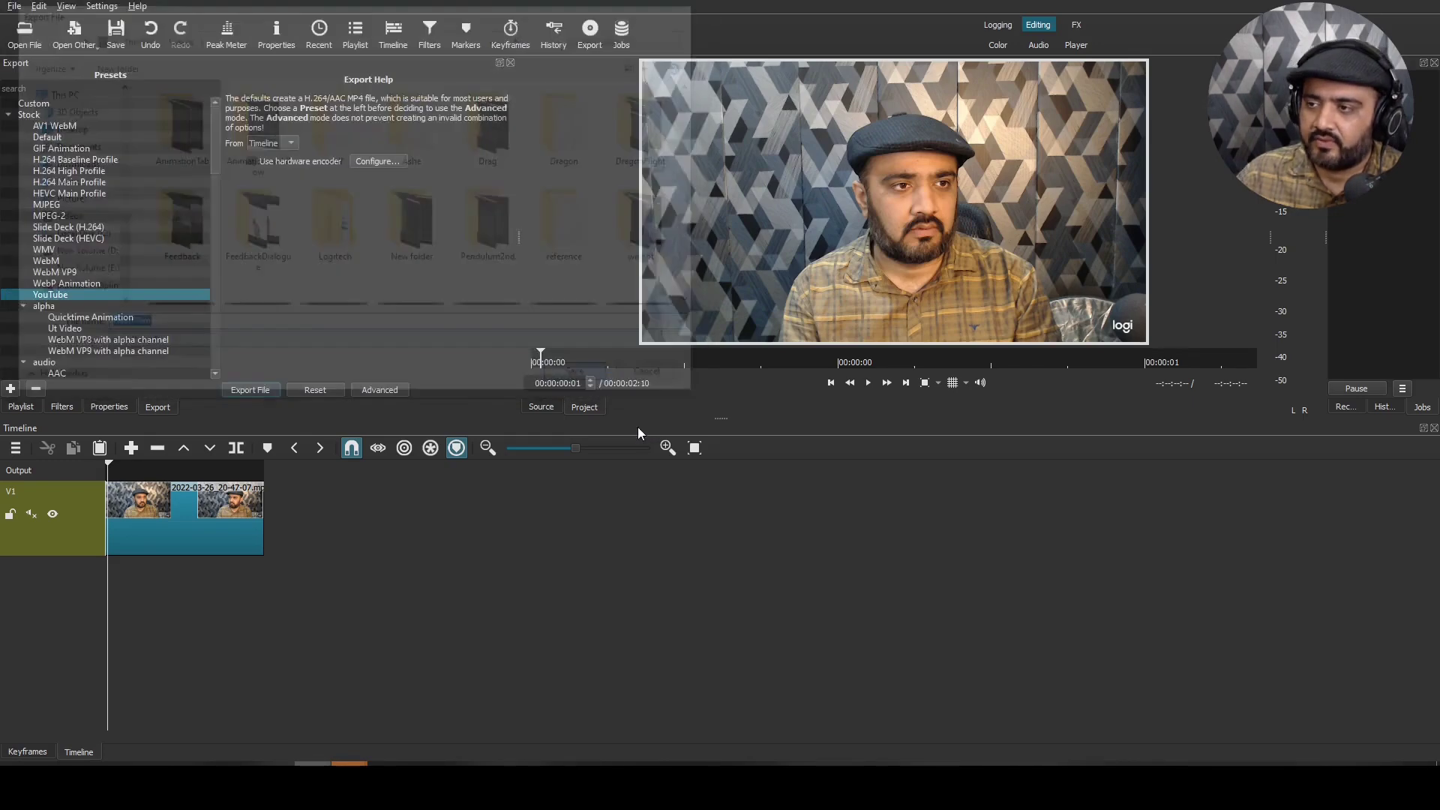
click(750, 407)
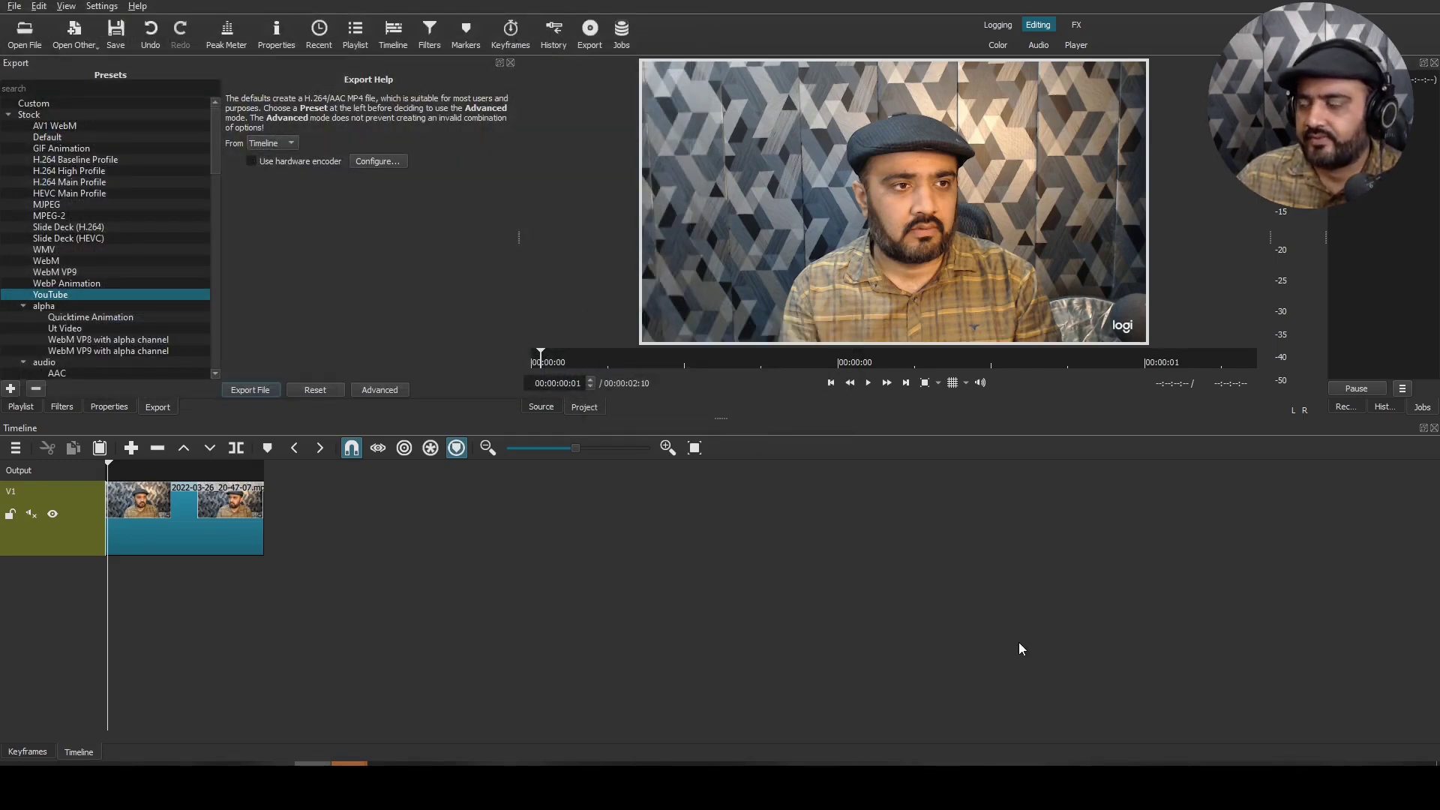
Export the timeline with the JPEG stills preset as image sequence ref_00 into a new headTurn_reference folder inside Videos
drag(214, 120, 225, 356)
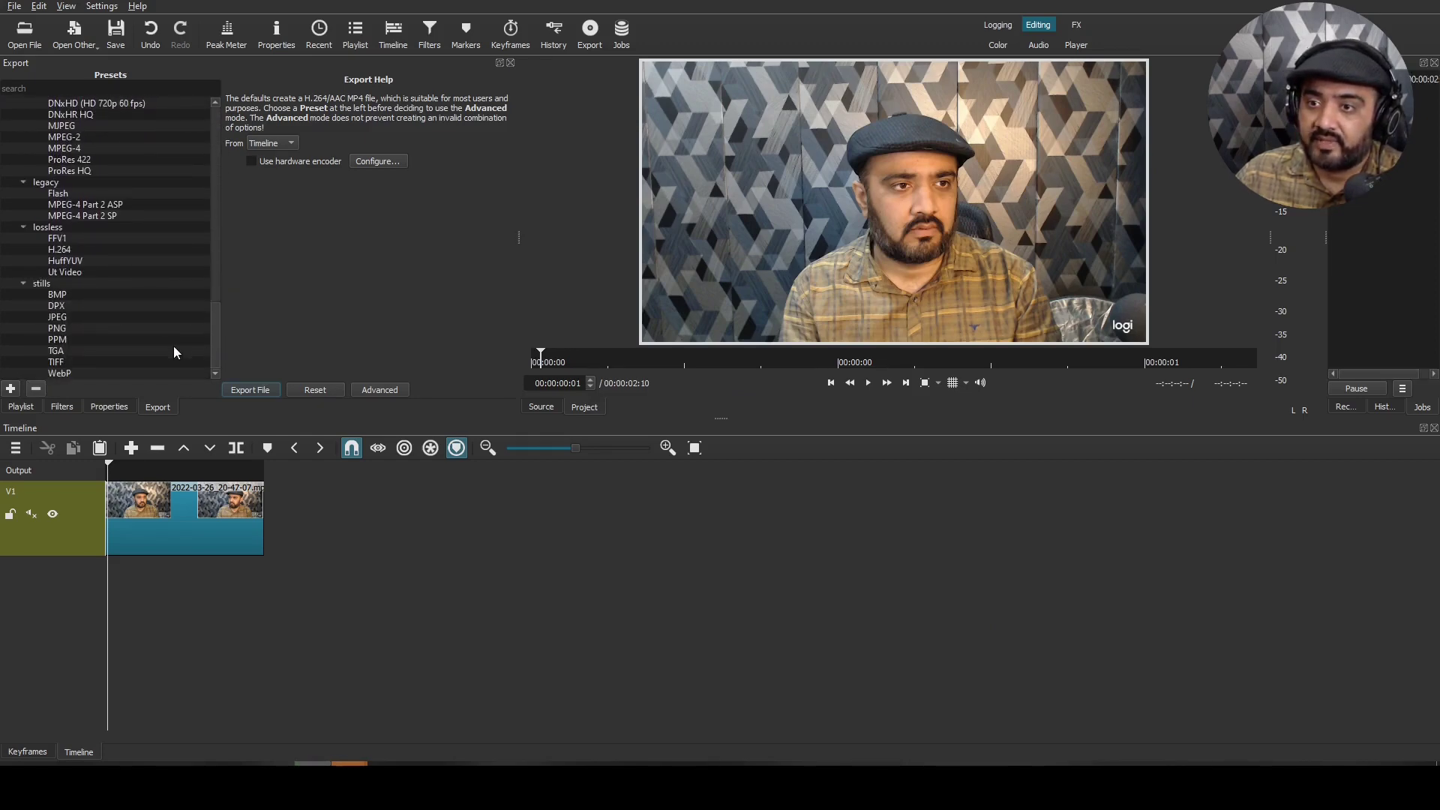
click(66, 318)
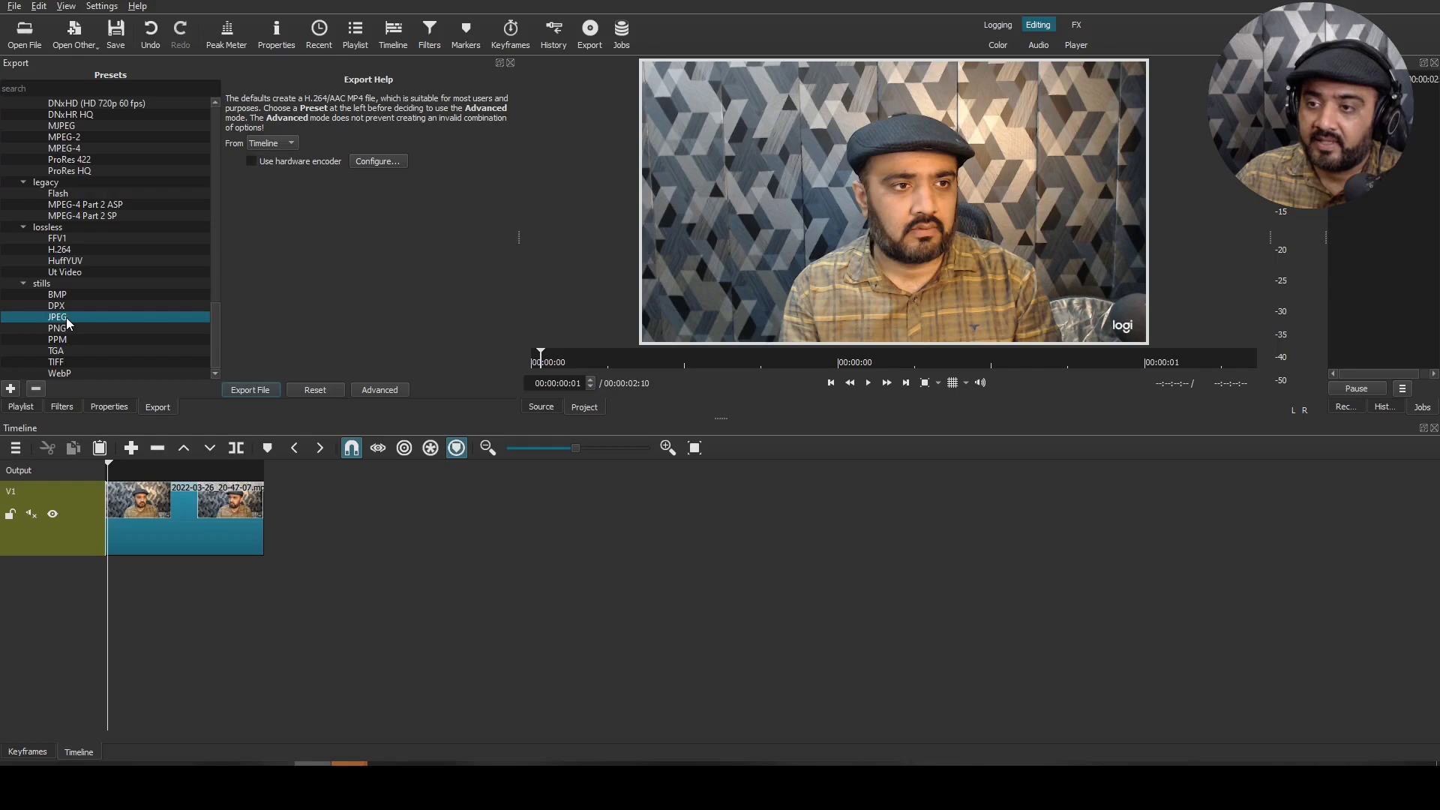
click(265, 387)
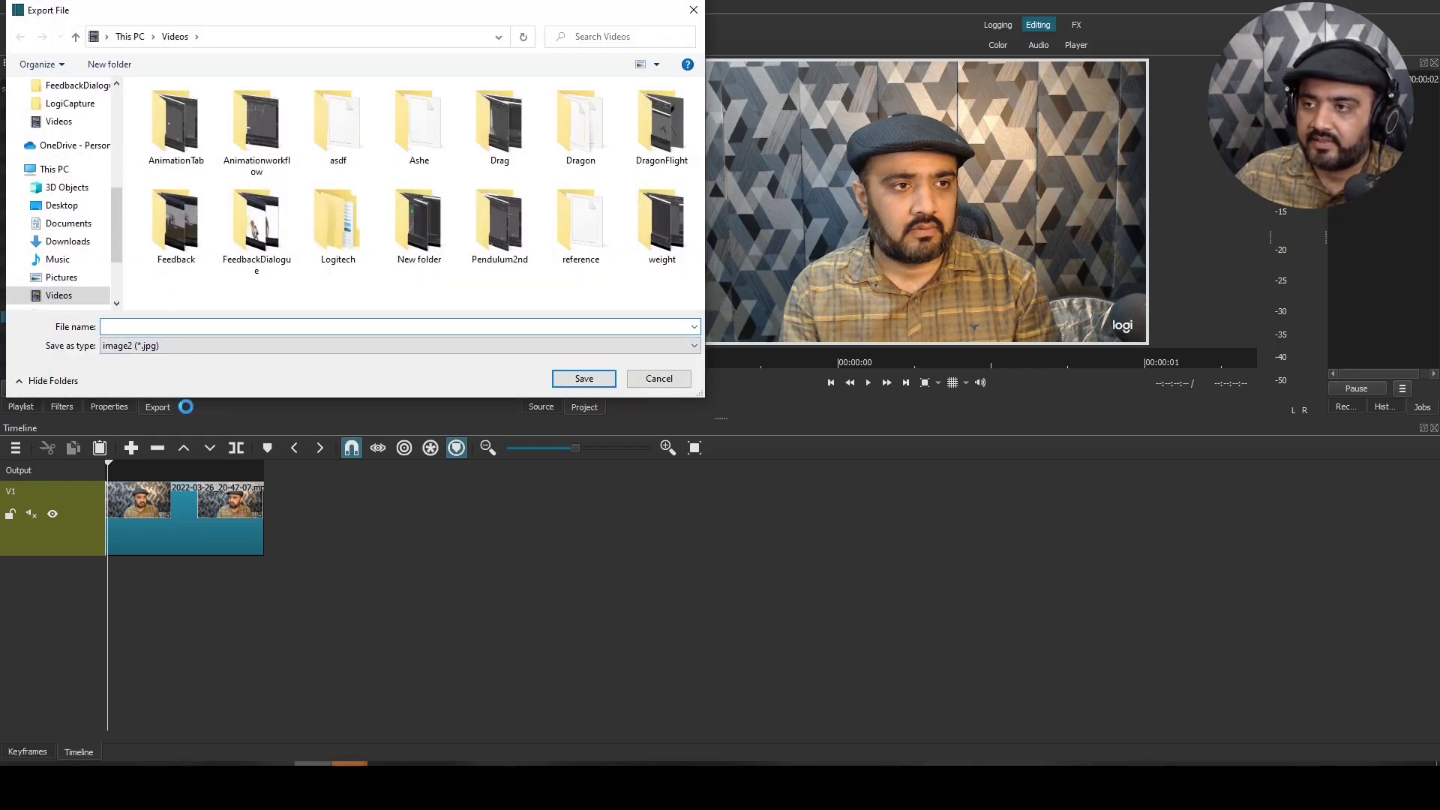
key(ctrl+shift+n)
text(headTu)
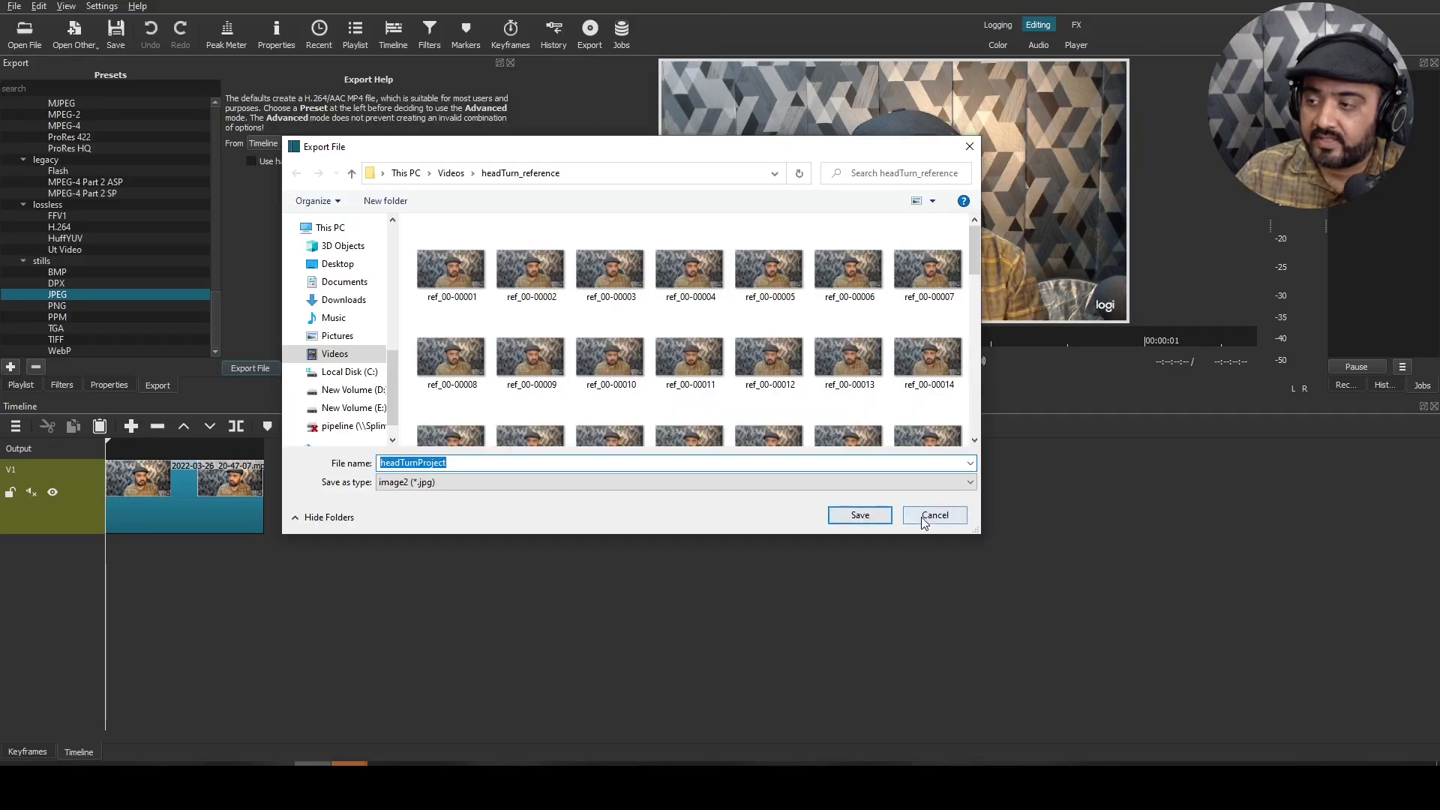
click(930, 516)
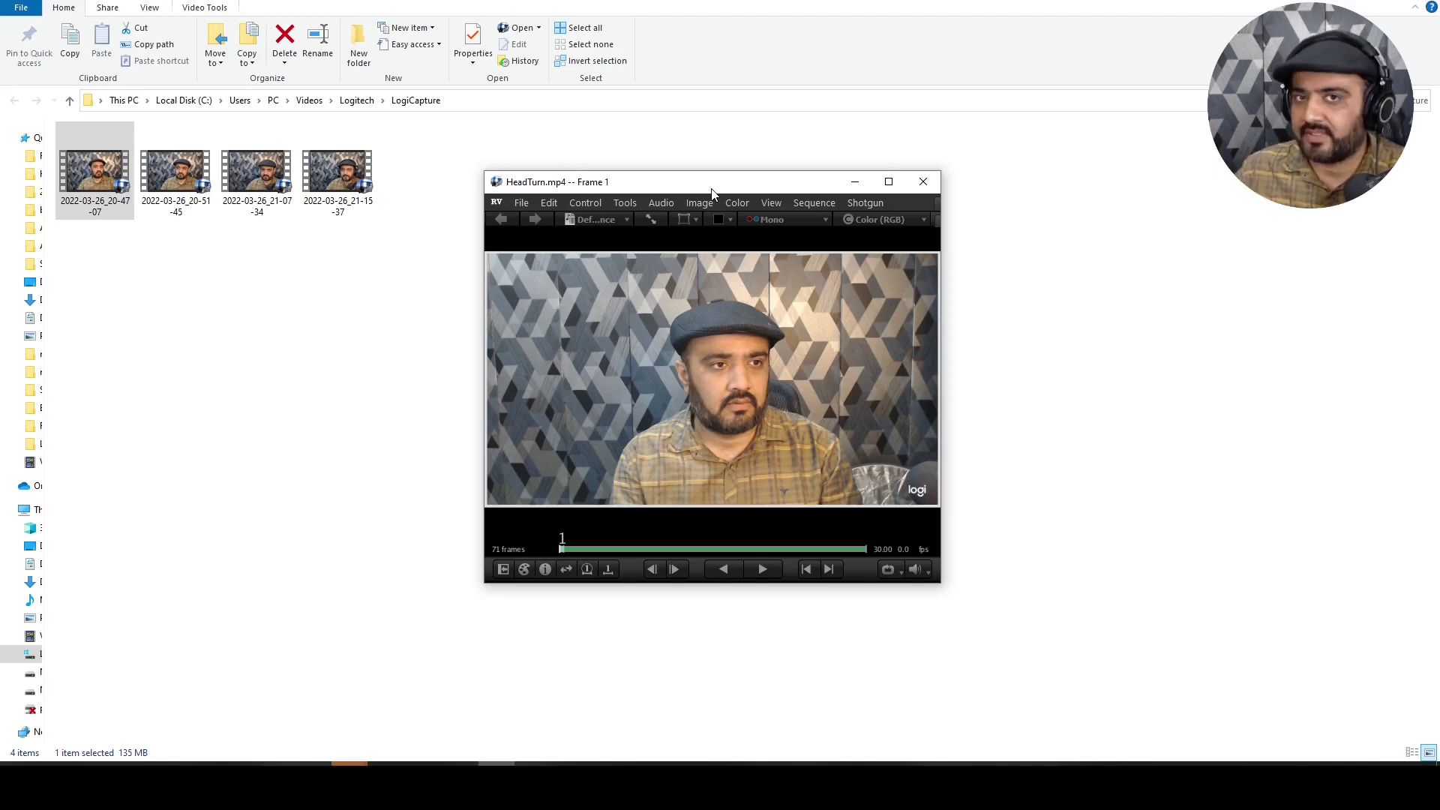
Switch to RV and play the exported HeadTurn.mp4 to review it
click(760, 565)
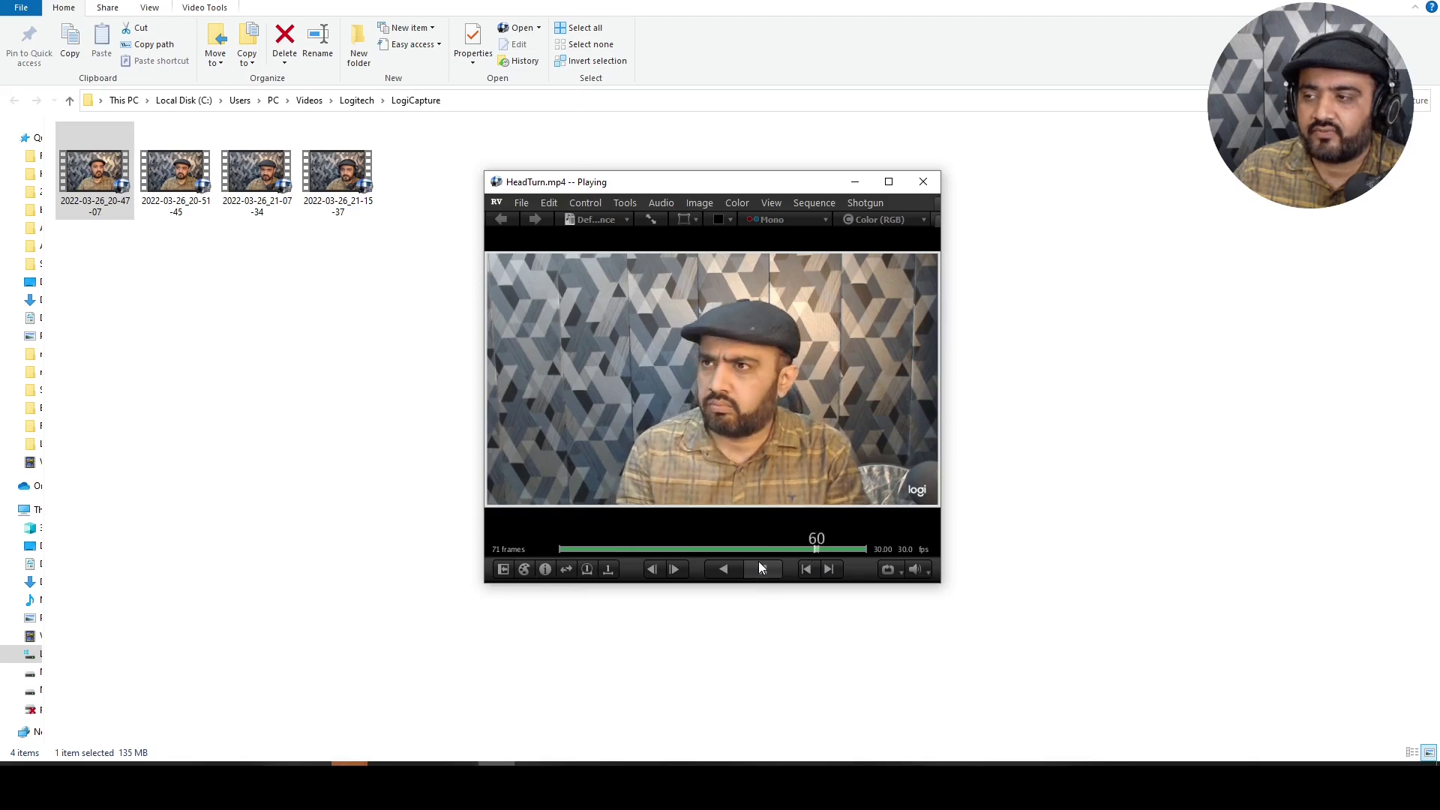